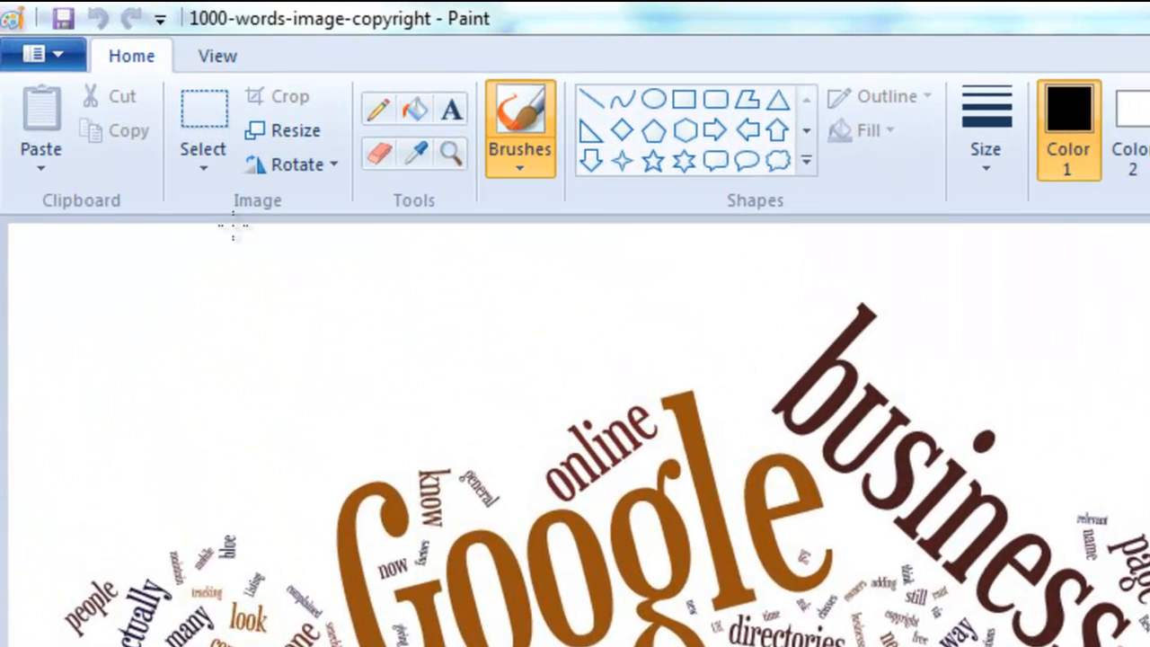
Resize the word-cloud image to 400 pixels wide, keeping the aspect ratio
{"action": "left_click", "coordinate": [288, 128]}
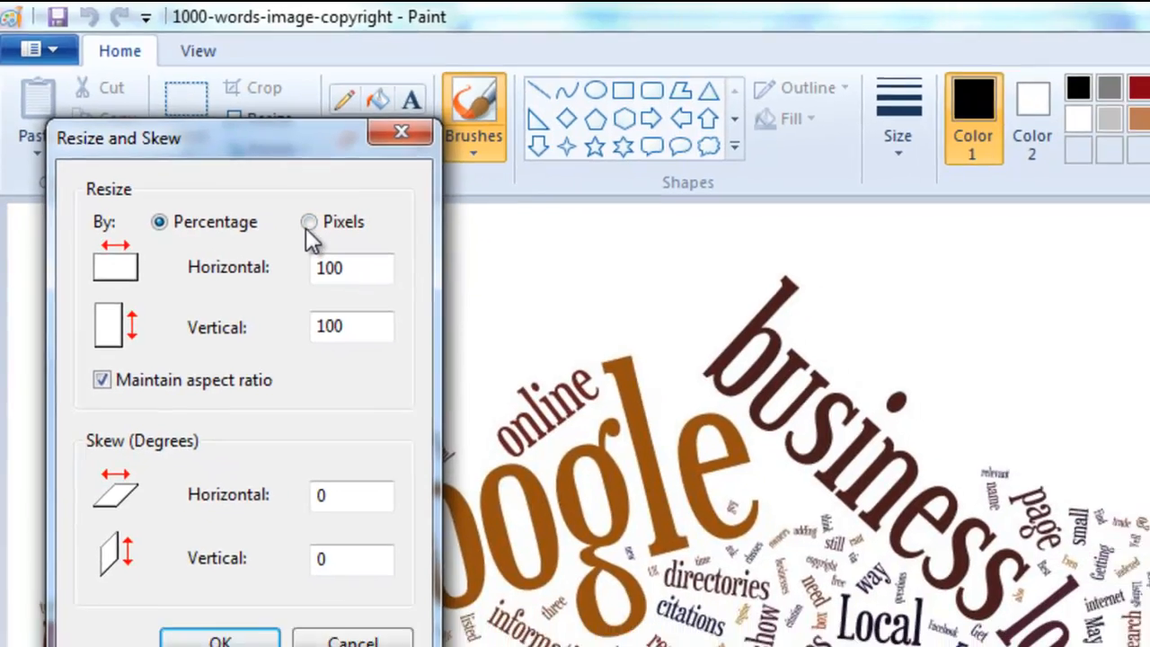
{"action": "left_click", "coordinate": [338, 243]}
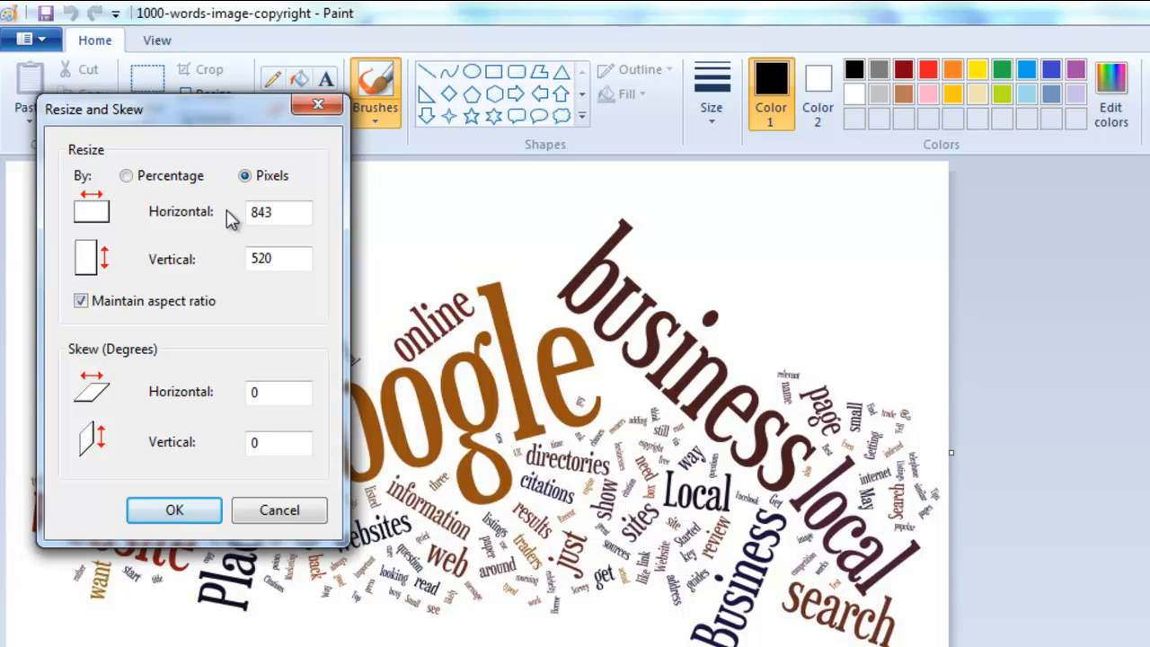
{"action": "left_click", "coordinate": [291, 221]}
{"action": "key", "text": "BackSpace"}
{"action": "key", "text": "BackSpace"}
{"action": "key", "text": "BackSpace"}
{"action": "type", "text": "400"}
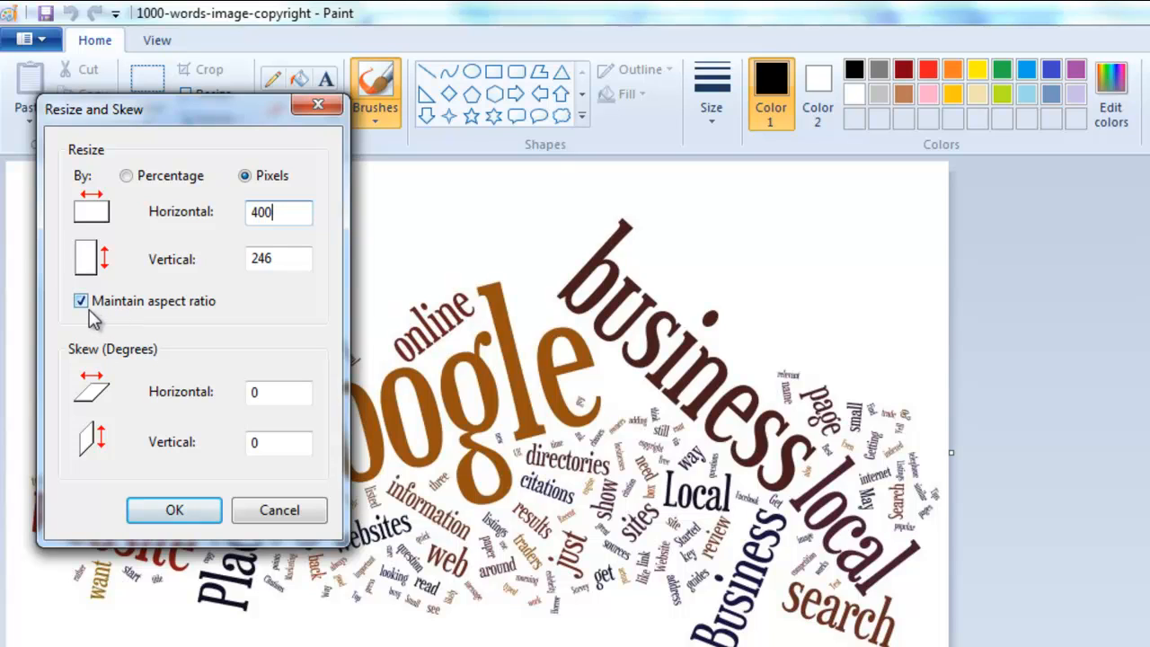
{"action": "left_click", "coordinate": [259, 259]}
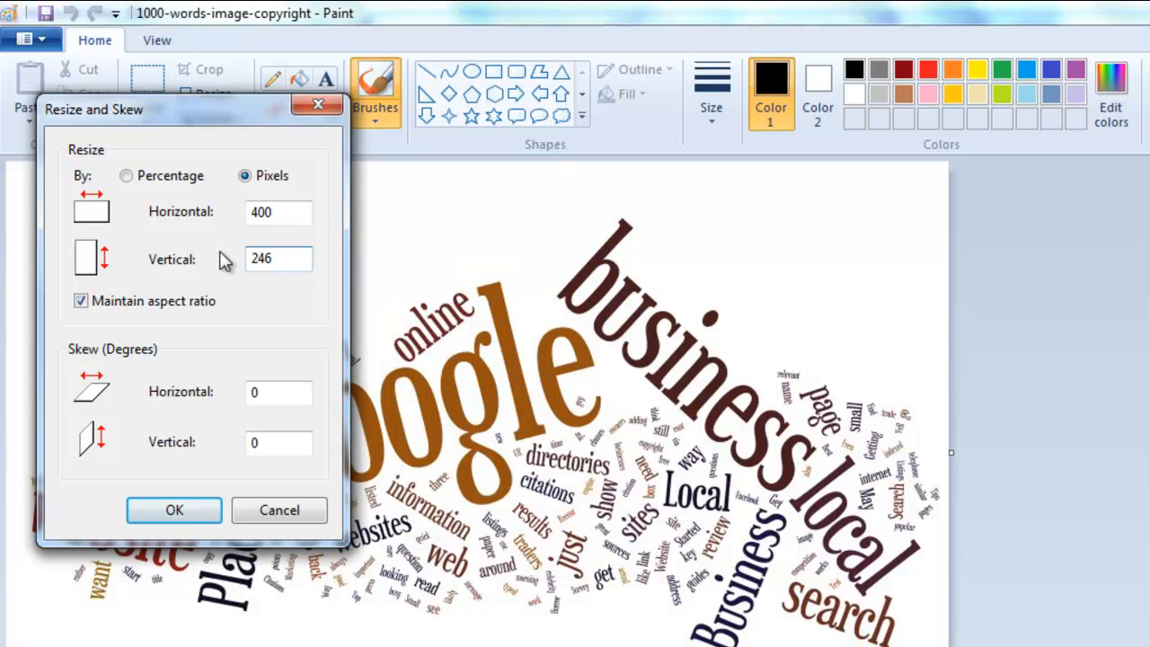
{"action": "left_click", "coordinate": [175, 511]}
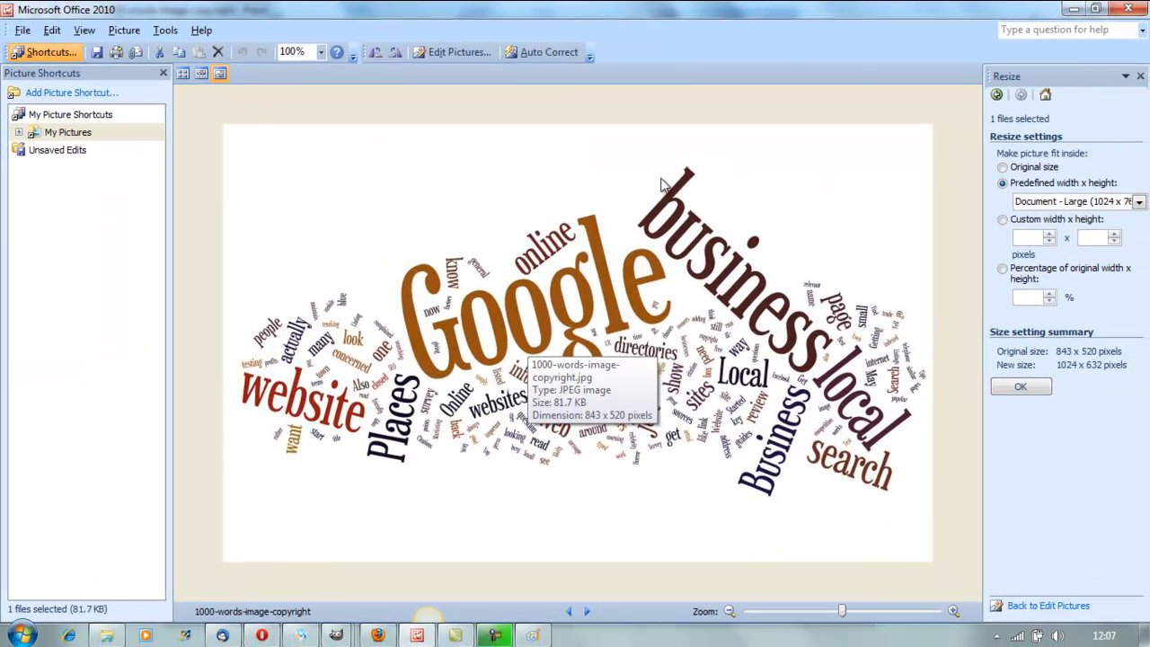
Switch to Microsoft Office Picture Manager and open the resize settings for the 1000-words-image-copyright picture
{"action": "left_click", "coordinate": [457, 52]}
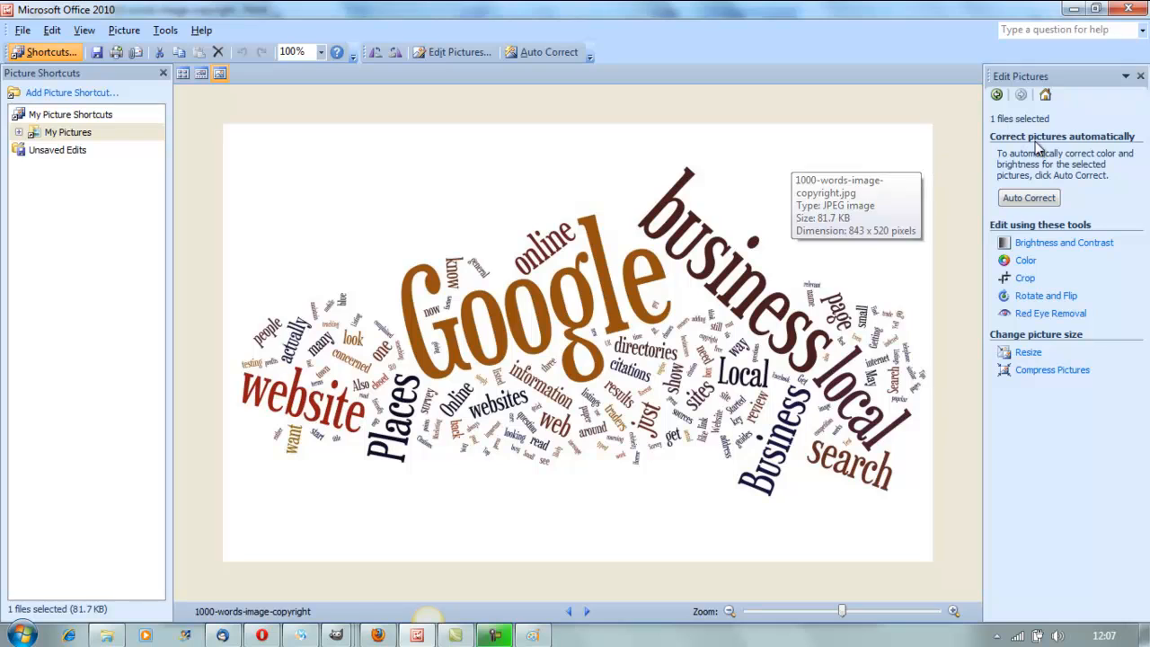
{"action": "left_click", "coordinate": [1044, 95]}
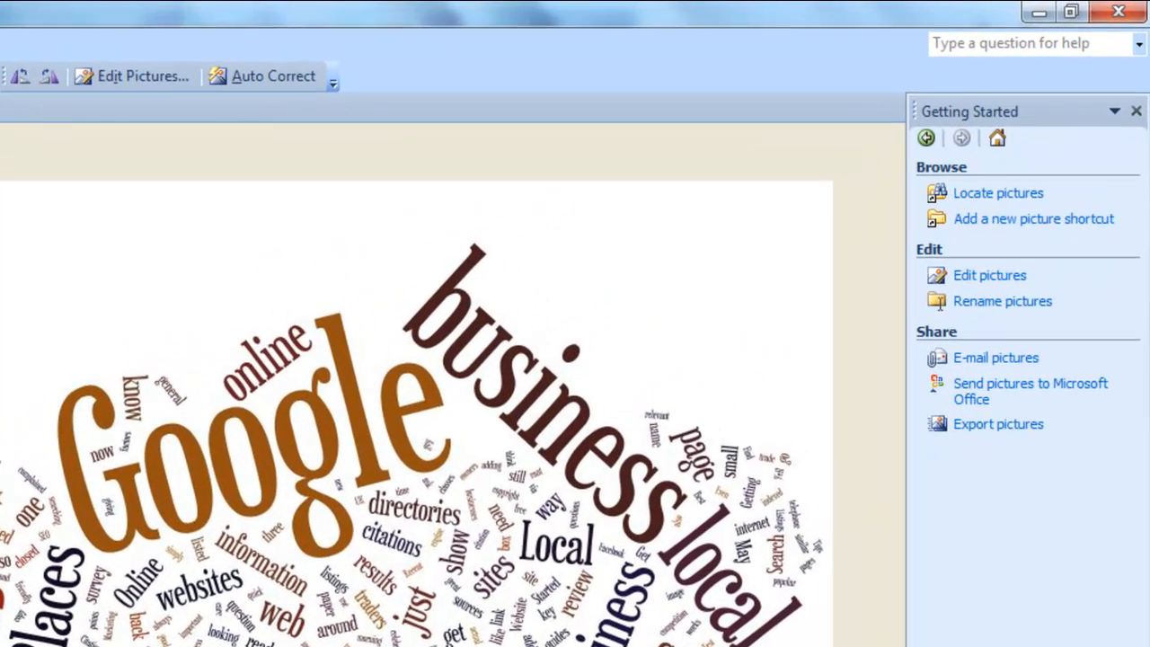
{"action": "left_click", "coordinate": [988, 282]}
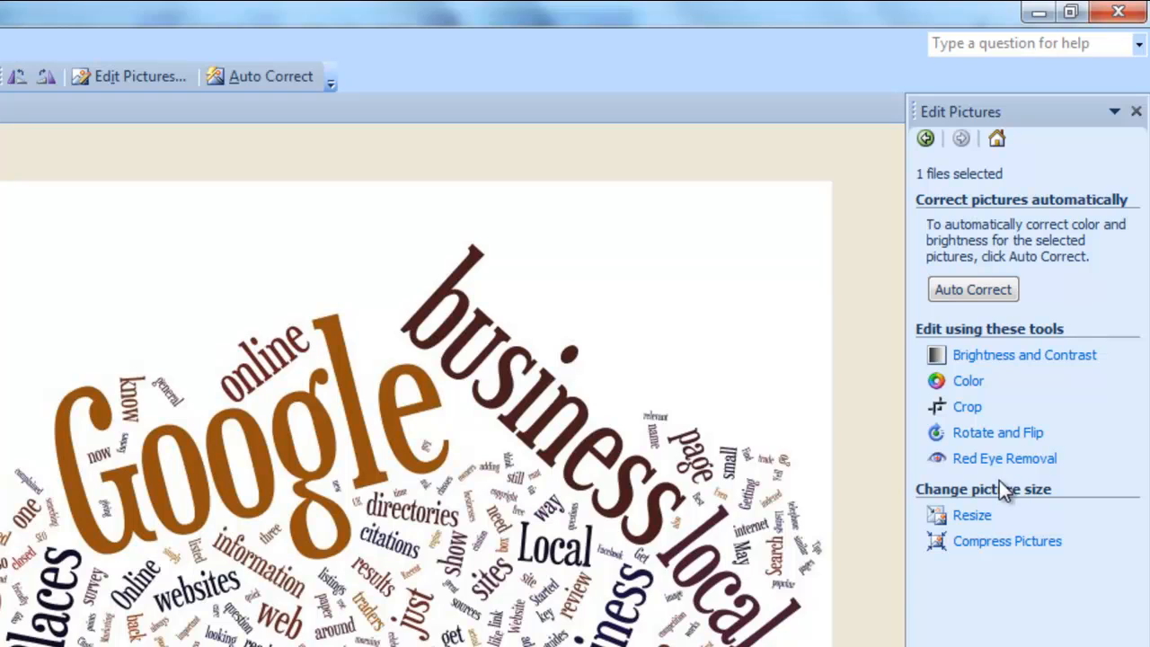
{"action": "left_click", "coordinate": [975, 514]}
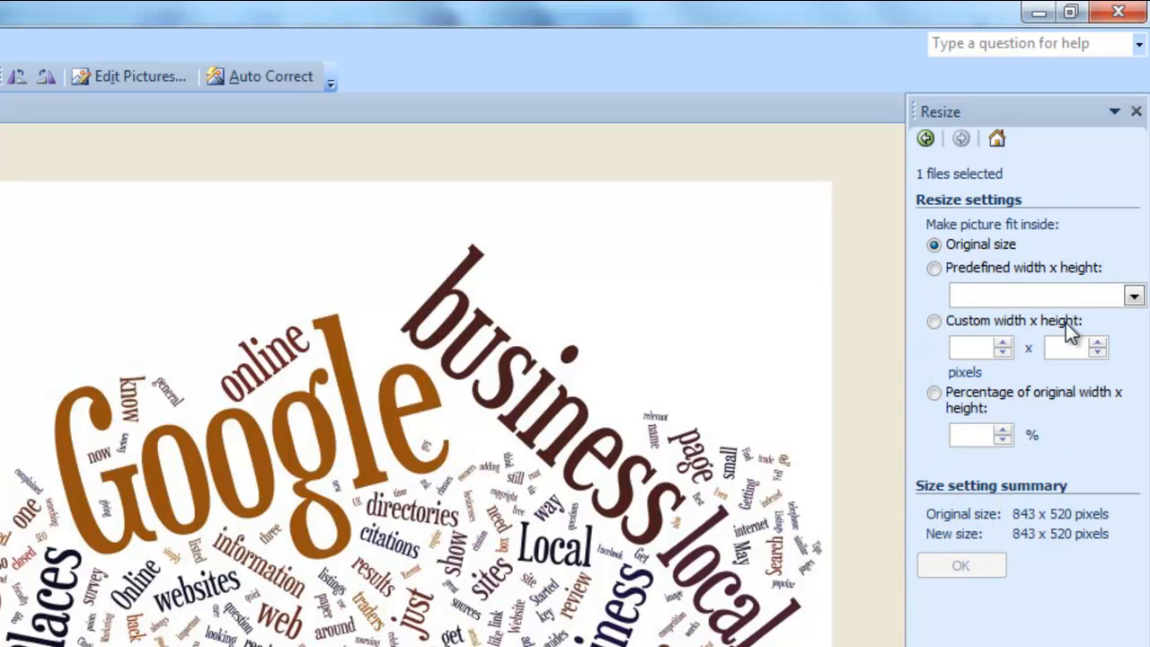
Look through the predefined, custom and percentage sizing options, and return to the original size setting
{"action": "left_click", "coordinate": [1133, 296]}
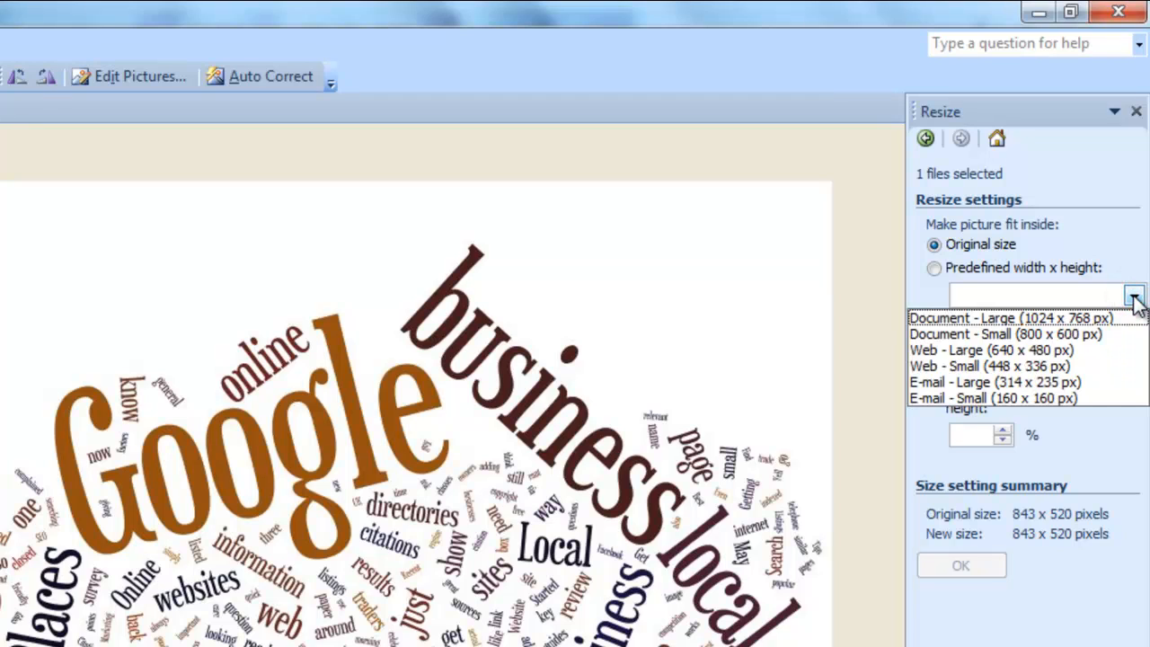
{"action": "left_click", "coordinate": [1134, 296]}
{"action": "left_click", "coordinate": [968, 341]}
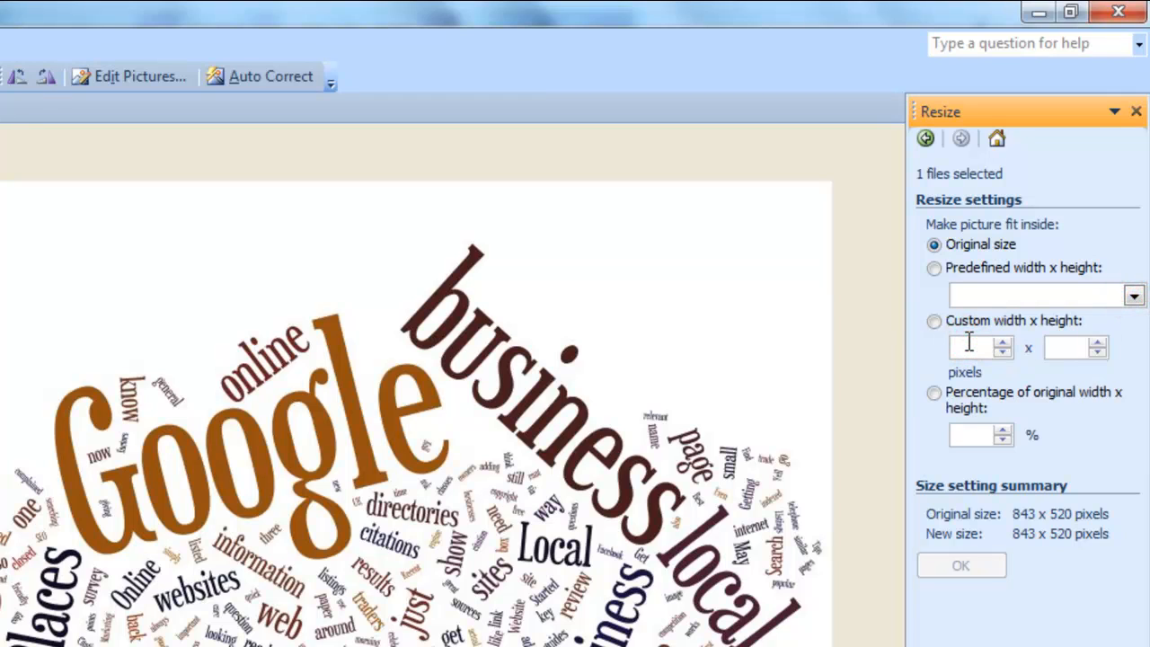
{"action": "left_click", "coordinate": [935, 320]}
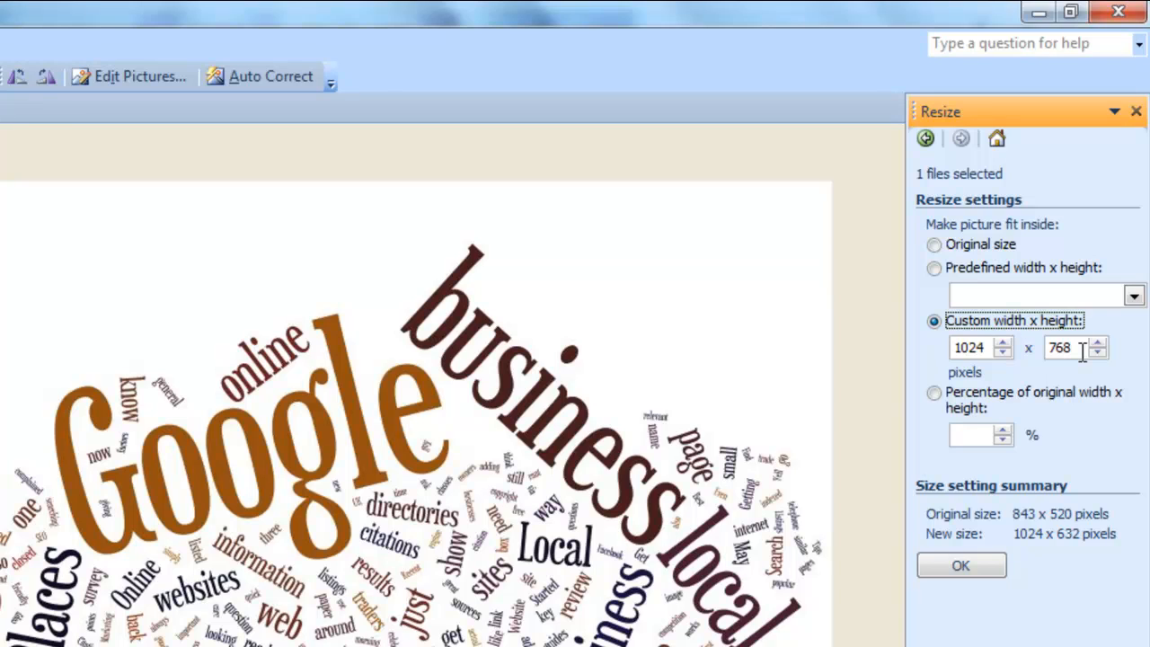
{"action": "left_click", "coordinate": [934, 393]}
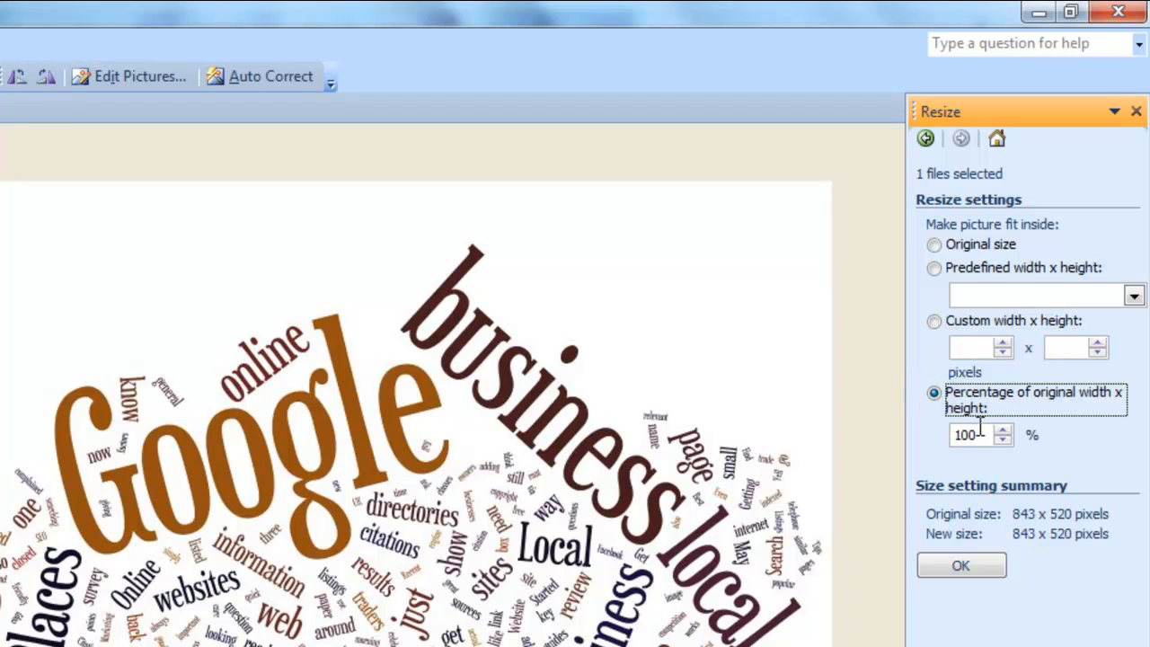
{"action": "left_click", "coordinate": [934, 245]}
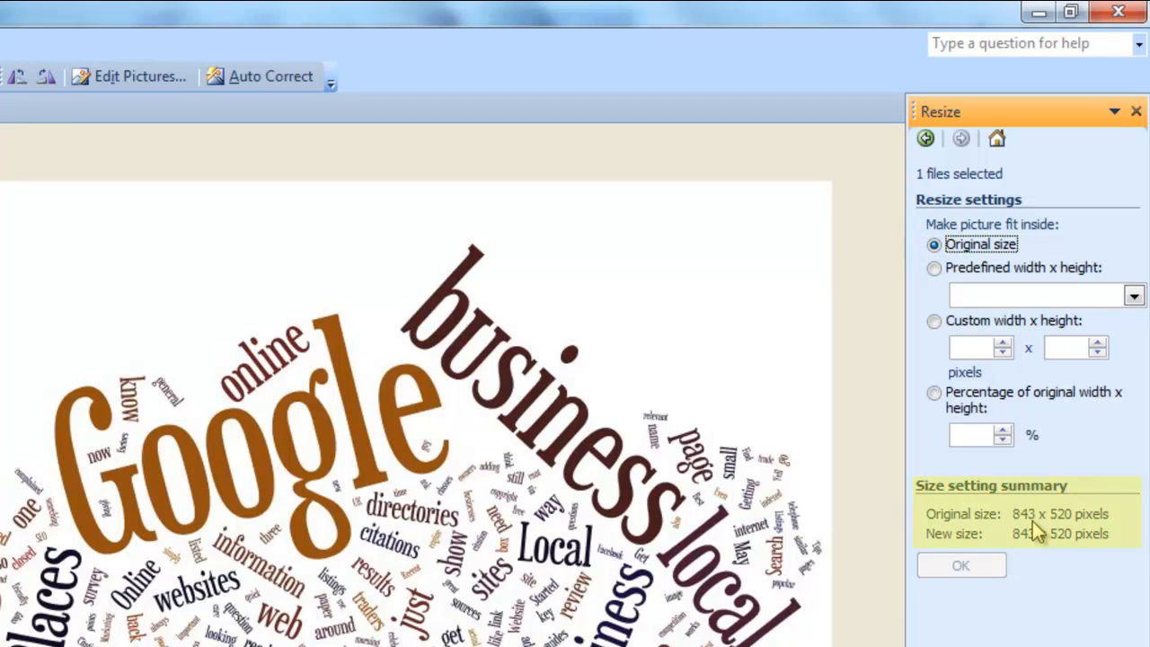
Resize the picture to 50% of its original width and height
{"action": "left_click", "coordinate": [935, 395]}
{"action": "double_click", "coordinate": [968, 435]}
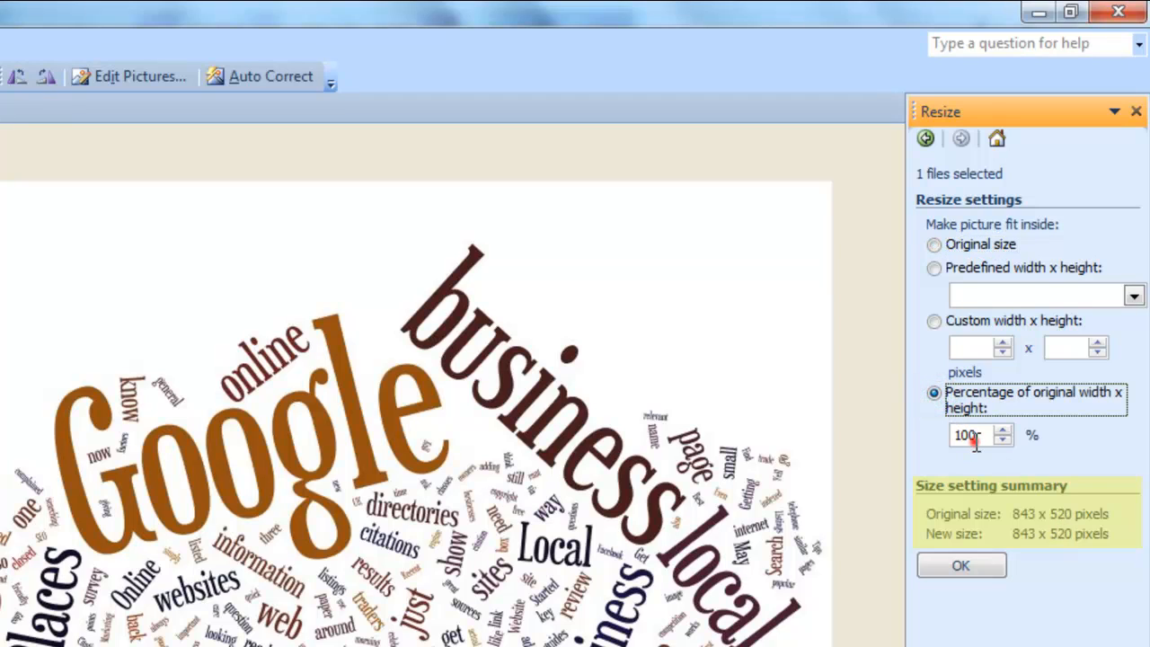
{"action": "type", "text": "50"}
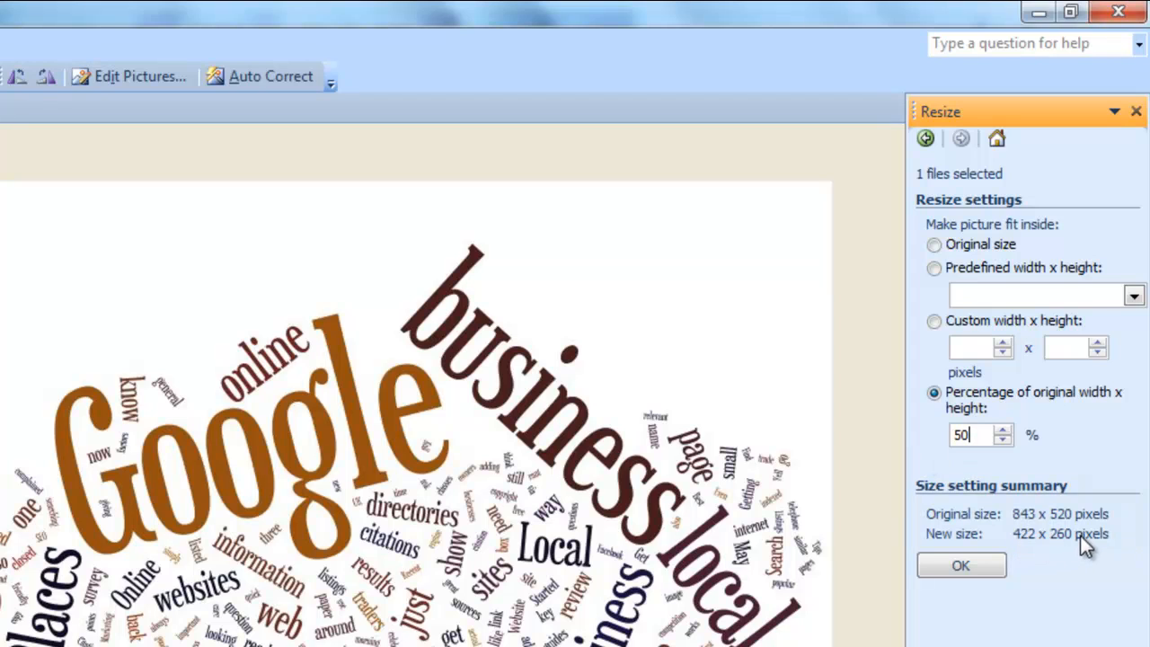
{"action": "left_click", "coordinate": [971, 563]}
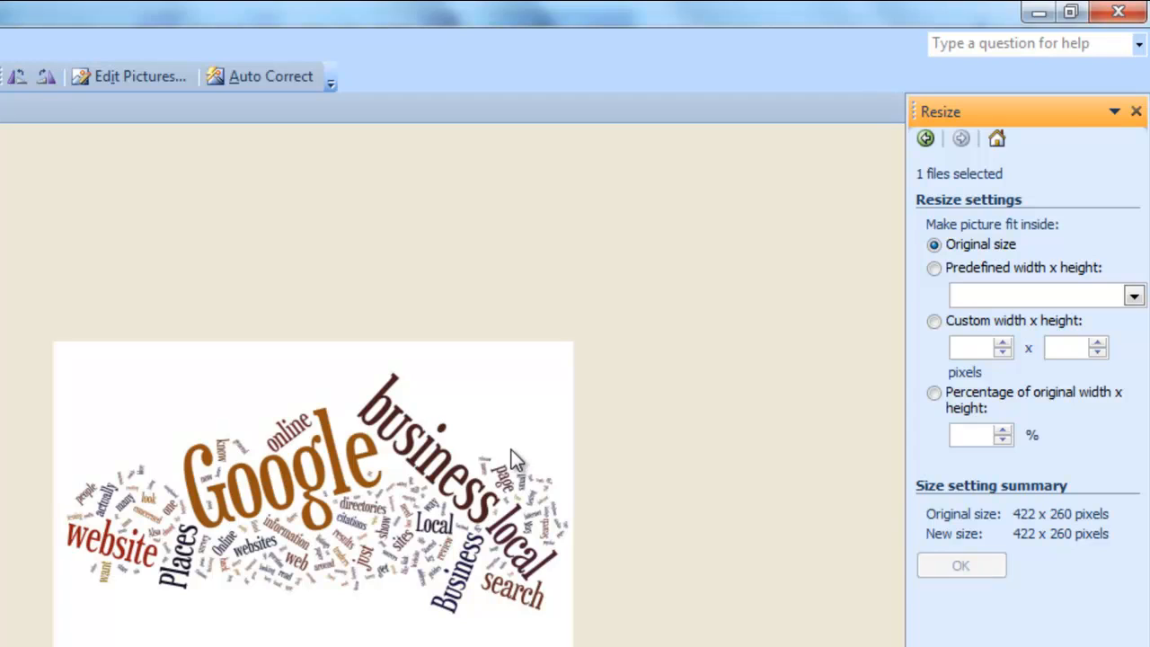
Switch to GIMP and scale the scheduled-tweets-automating-twitter image to 300 pixels wide with its height linked proportionally
{"action": "mouse_move", "coordinate": [511, 449]}
{"action": "key", "text": "alt+Tab"}
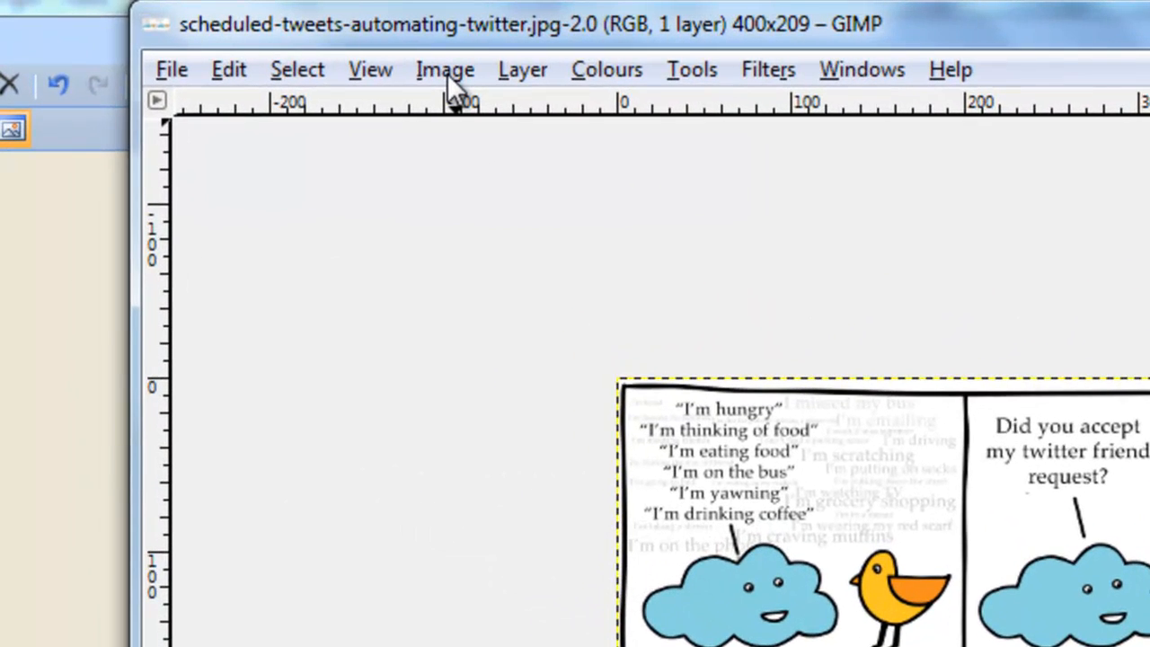
{"action": "left_click", "coordinate": [446, 73]}
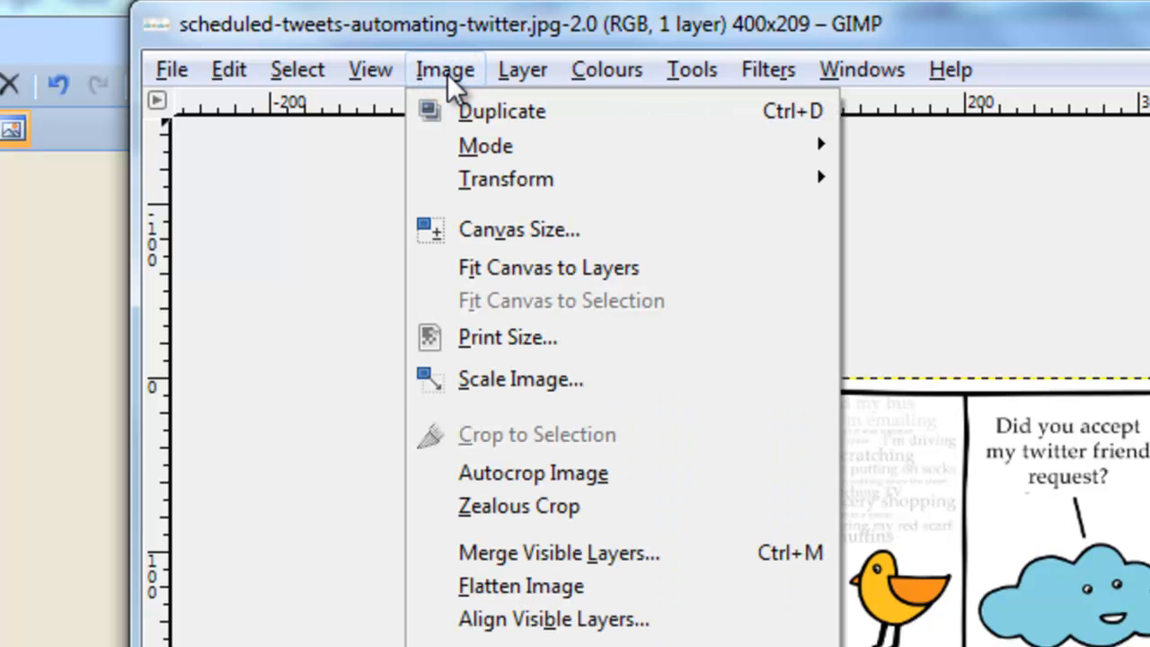
{"action": "left_click", "coordinate": [526, 387]}
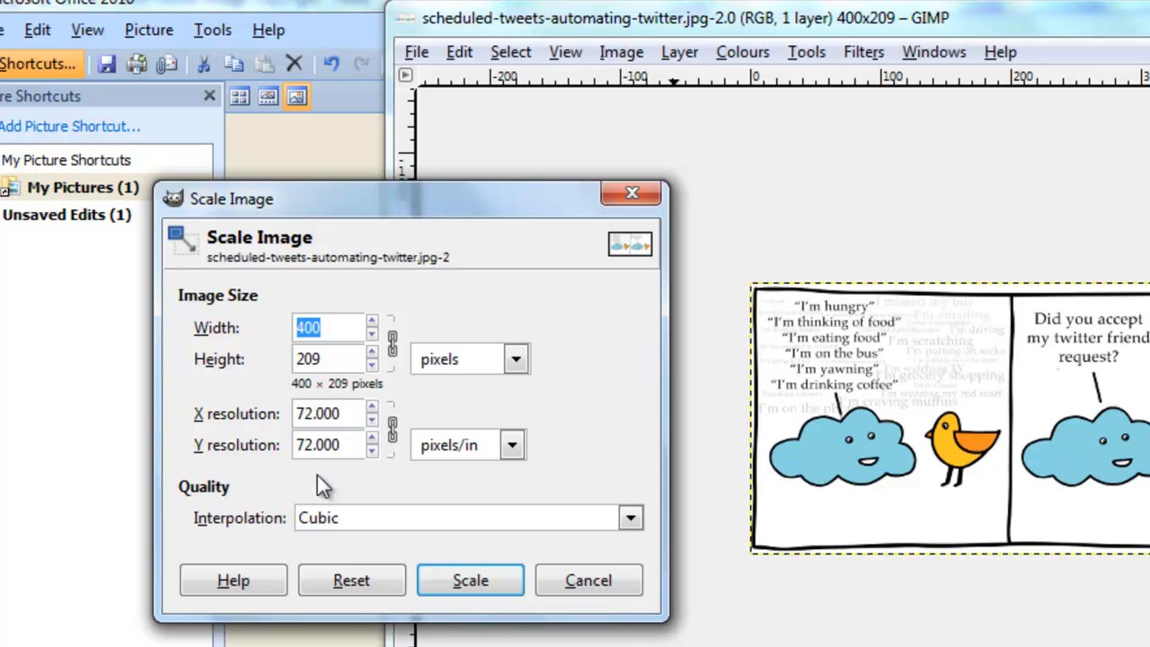
{"action": "left_click", "coordinate": [331, 325]}
{"action": "key", "text": "BackSpace"}
{"action": "key", "text": "BackSpace"}
{"action": "key", "text": "BackSpace"}
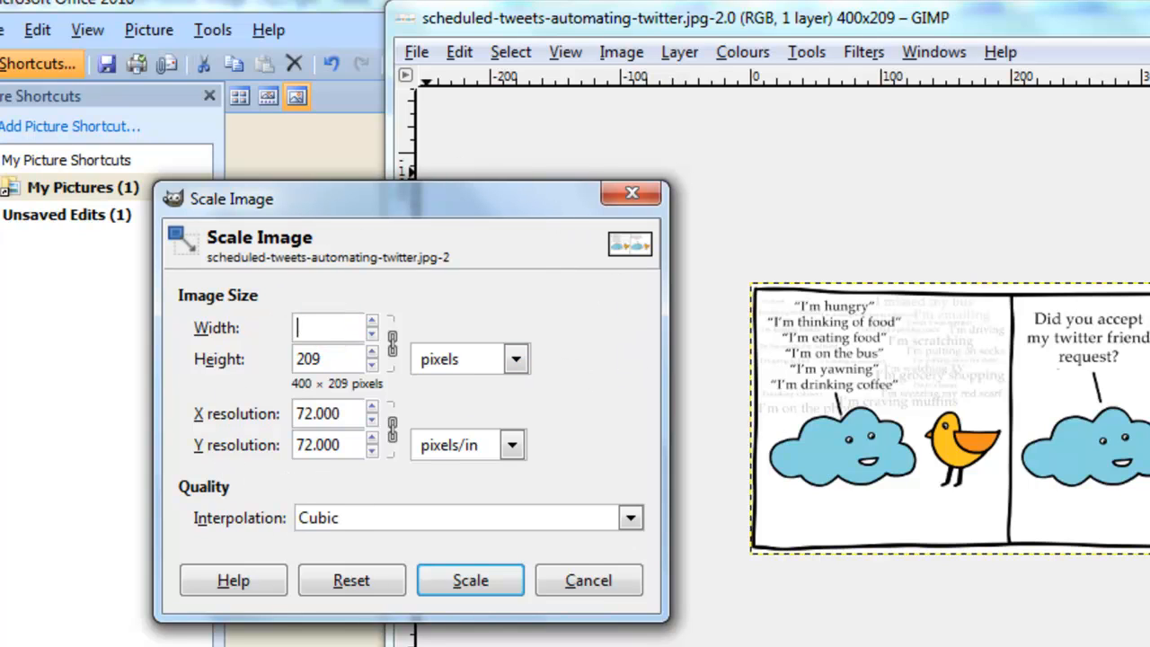
{"action": "type", "text": "300"}
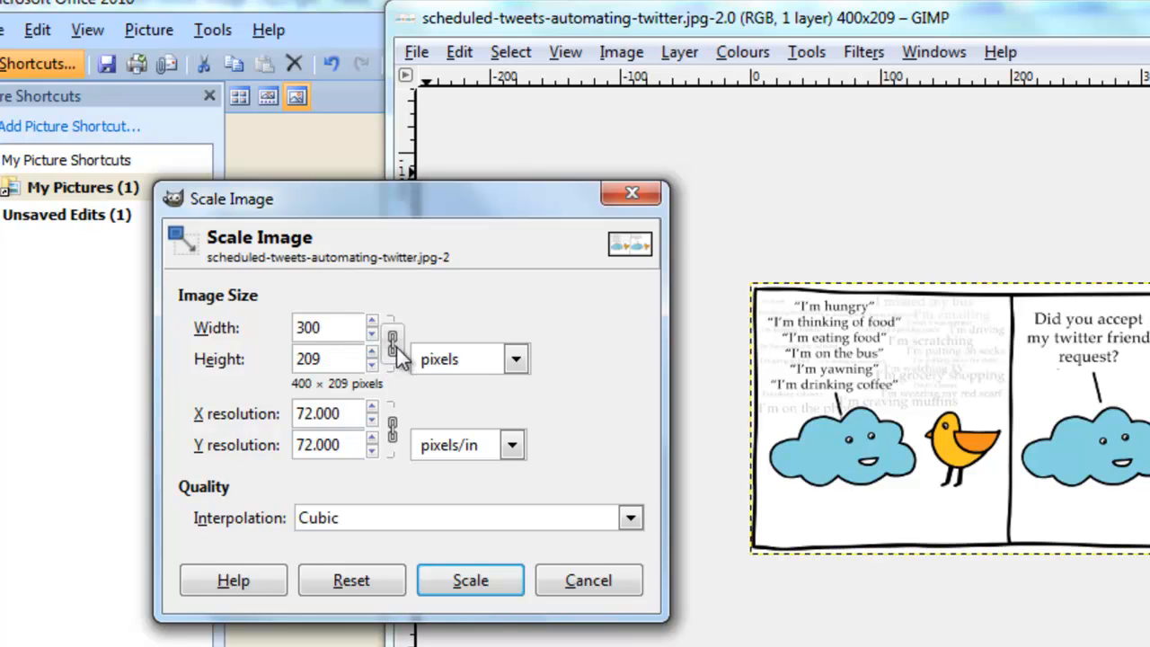
{"action": "left_click", "coordinate": [337, 360]}
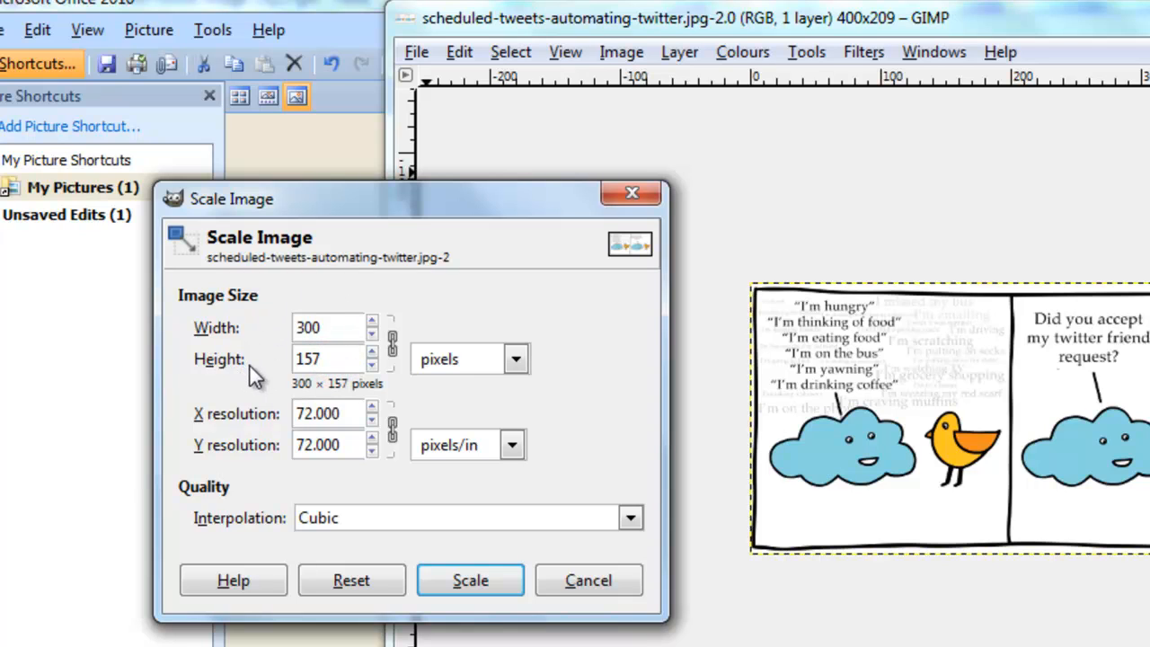
{"action": "left_click", "coordinate": [489, 579]}
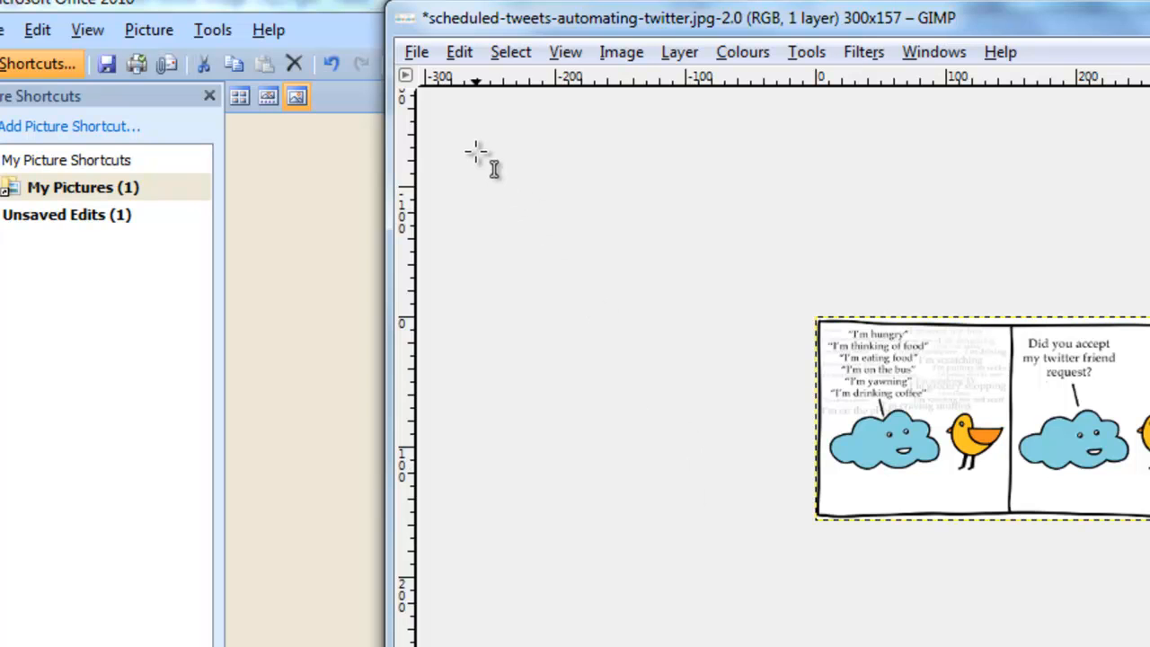
Save the scaled image in Pictures as scheduled-tweets-automating-twitter2.jpg with slightly reduced JPEG quality
{"action": "left_click", "coordinate": [417, 52]}
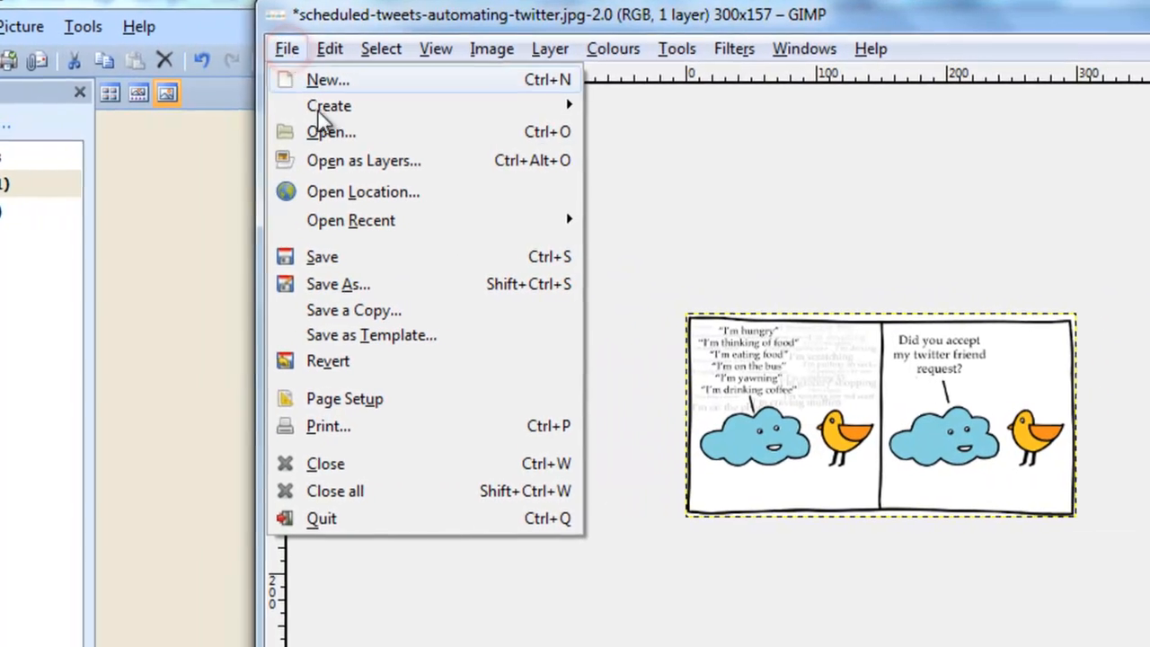
{"action": "left_click", "coordinate": [352, 284]}
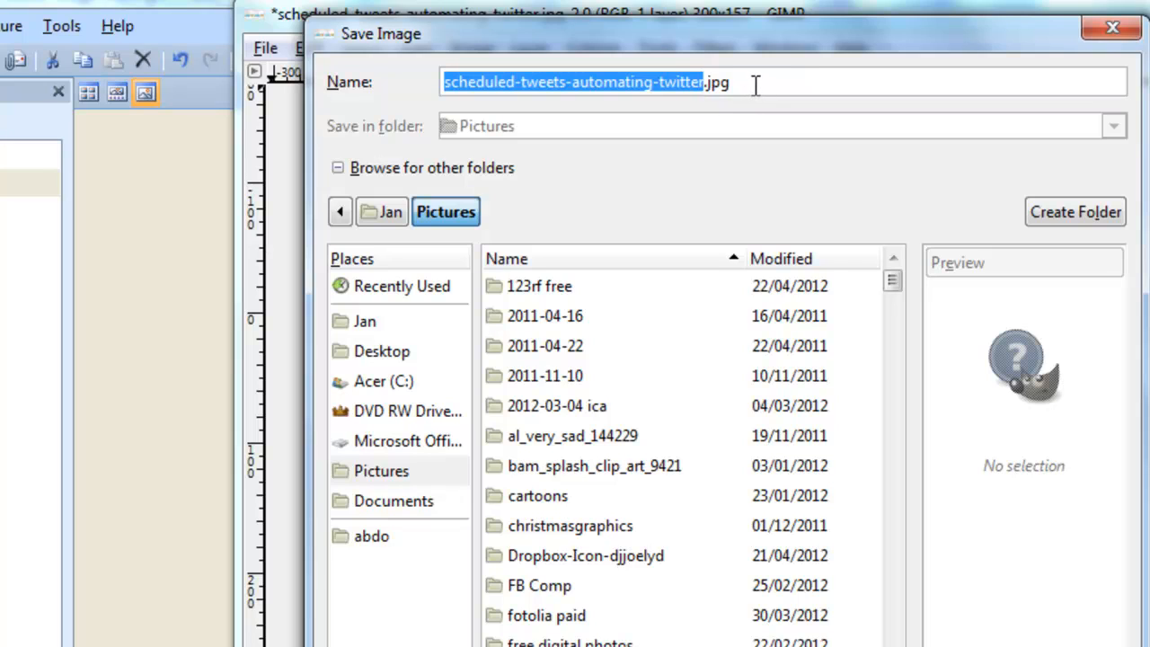
{"action": "left_click", "coordinate": [706, 83]}
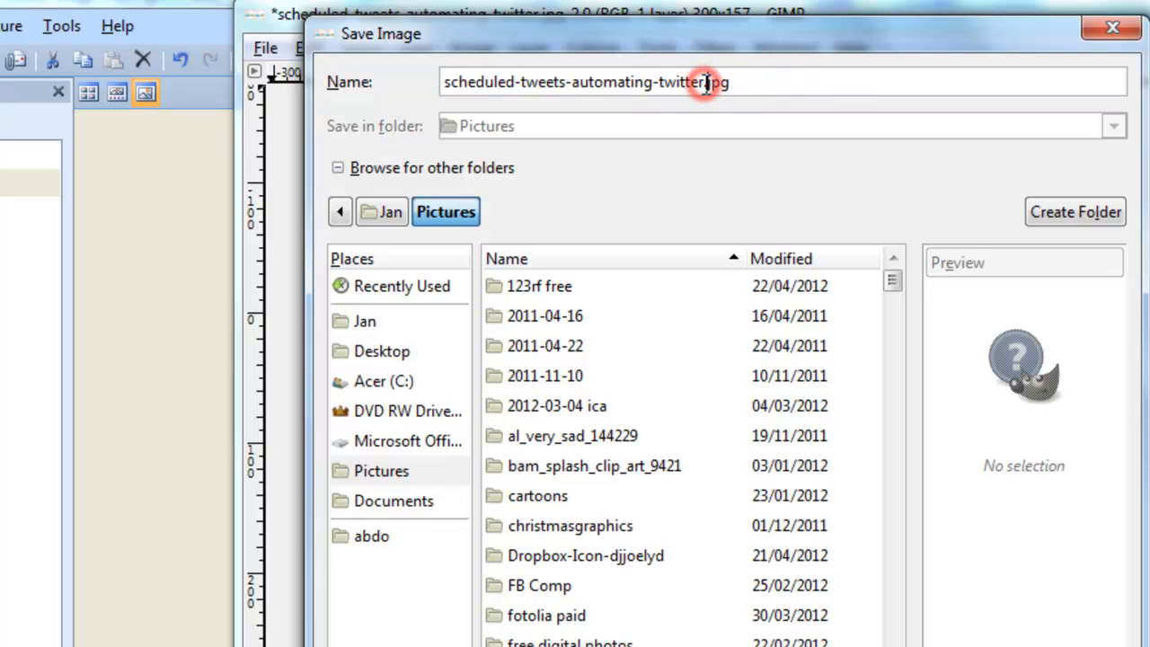
{"action": "left_click", "coordinate": [706, 83]}
{"action": "type", "text": "2"}
{"action": "key", "text": "Return"}
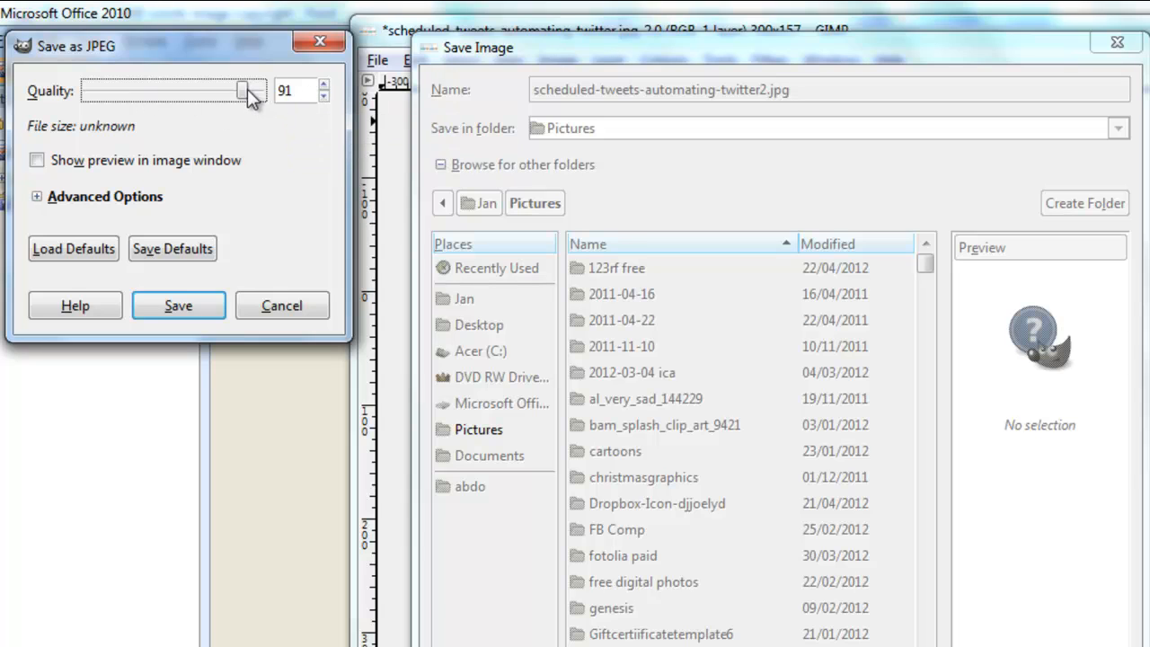
{"action": "left_click_drag", "start_coordinate": [243, 89], "coordinate": [234, 88]}
{"action": "left_click", "coordinate": [187, 307]}
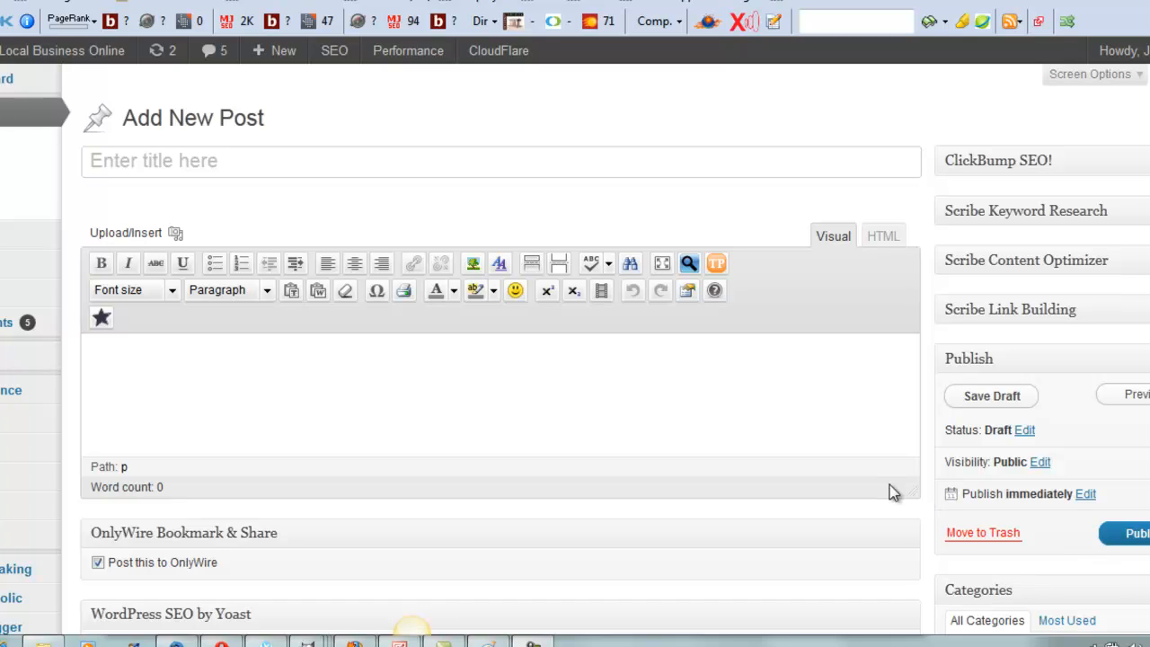
Switch to the new WordPress post, open its media uploader and start selecting files from the computer
{"action": "left_click", "coordinate": [175, 235]}
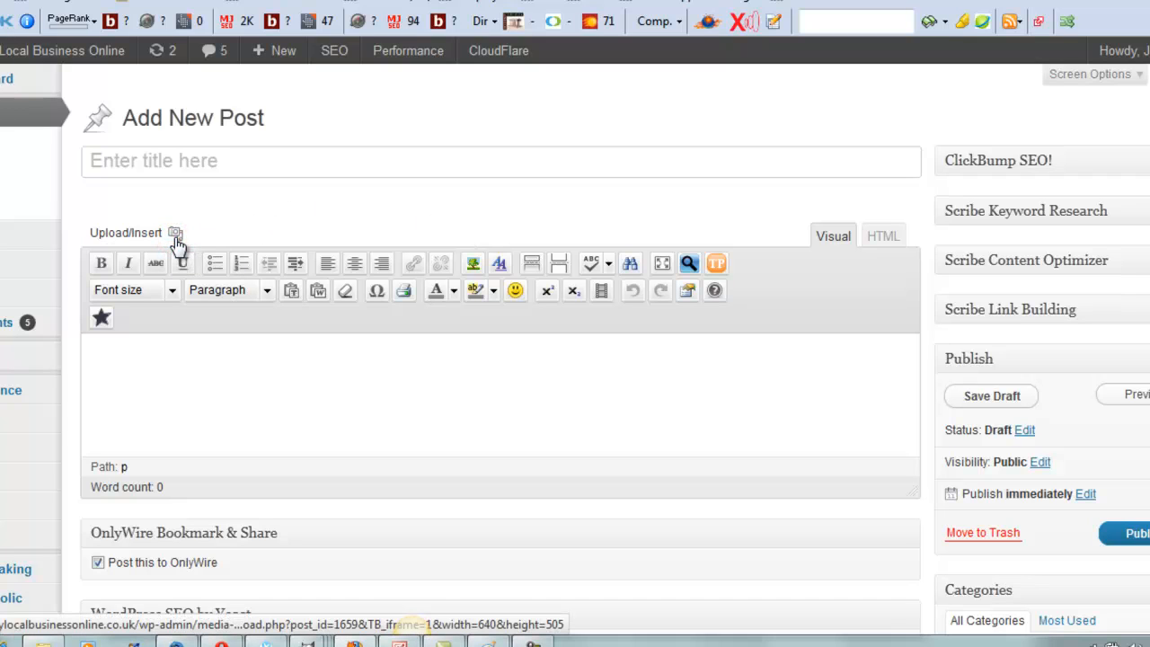
{"action": "left_click", "coordinate": [406, 220]}
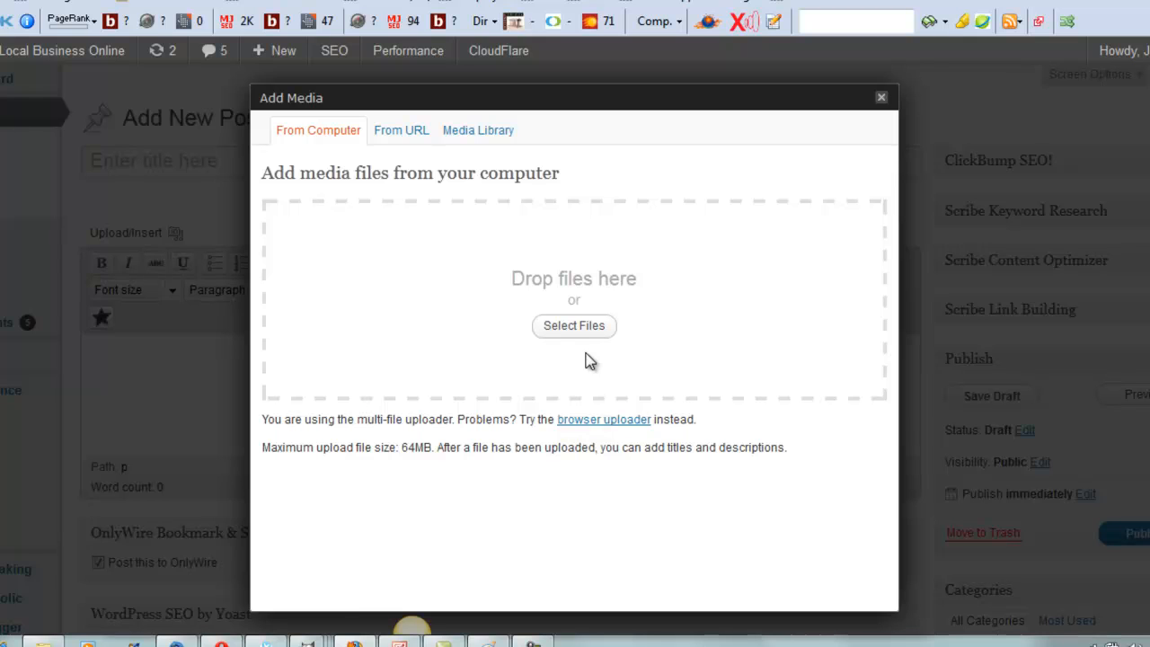
{"action": "left_click", "coordinate": [566, 328]}
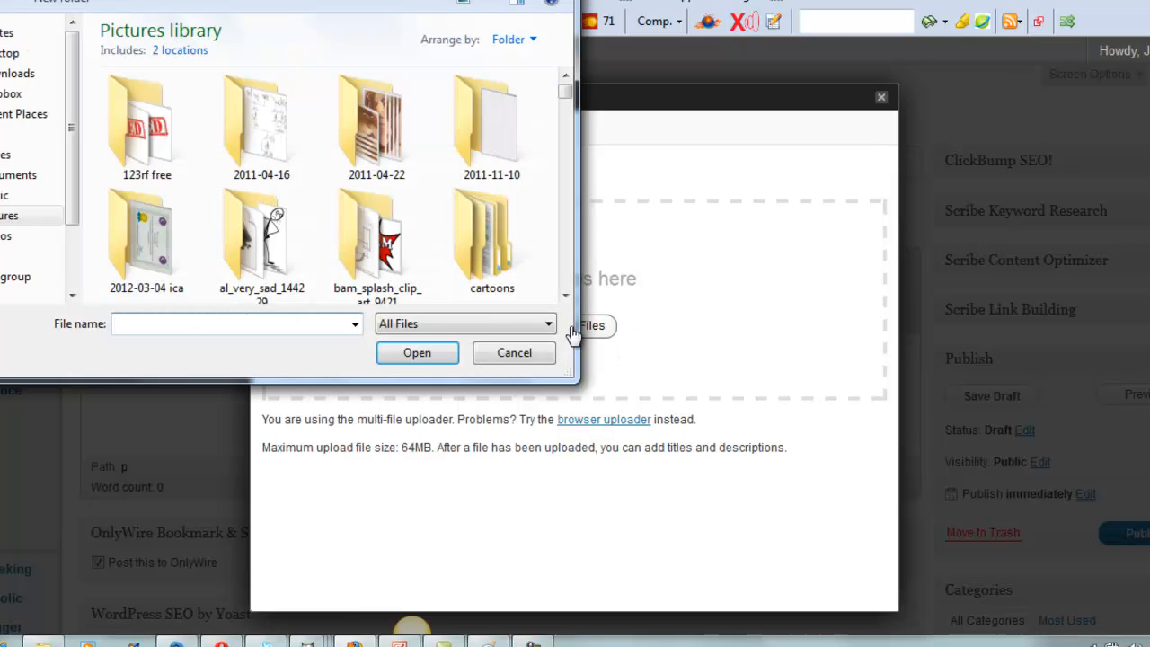
Arrange the Pictures library by day and upload scheduled-tweets-automating-twitter2
{"action": "left_click", "coordinate": [528, 39]}
{"action": "left_click", "coordinate": [525, 116]}
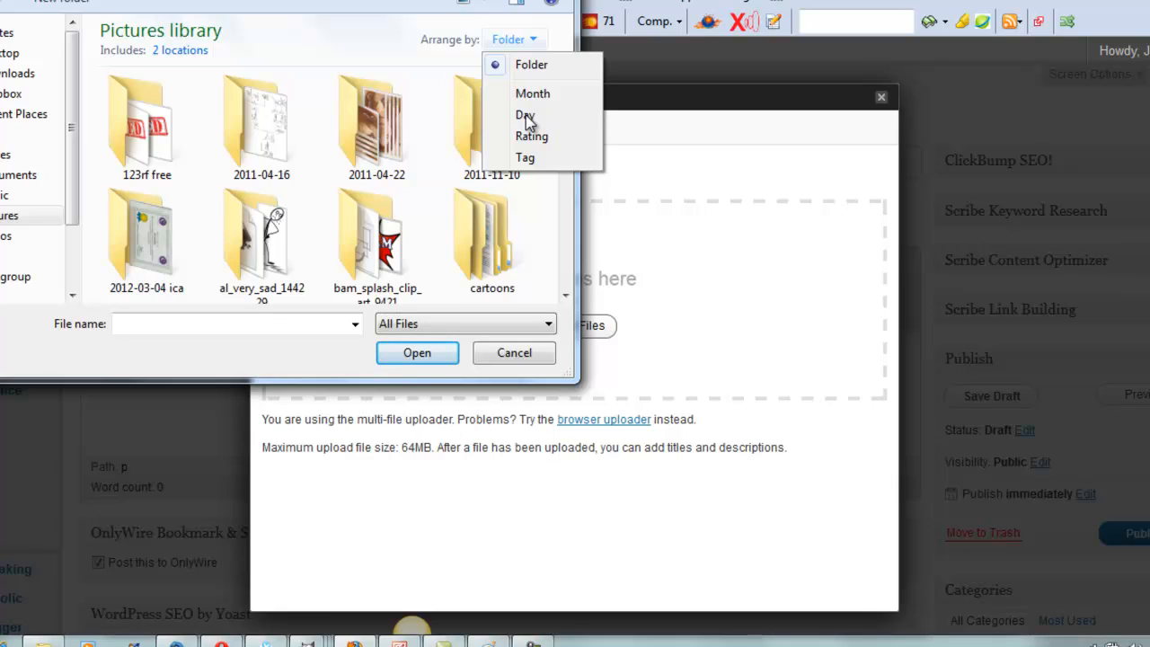
{"action": "left_click", "coordinate": [525, 116]}
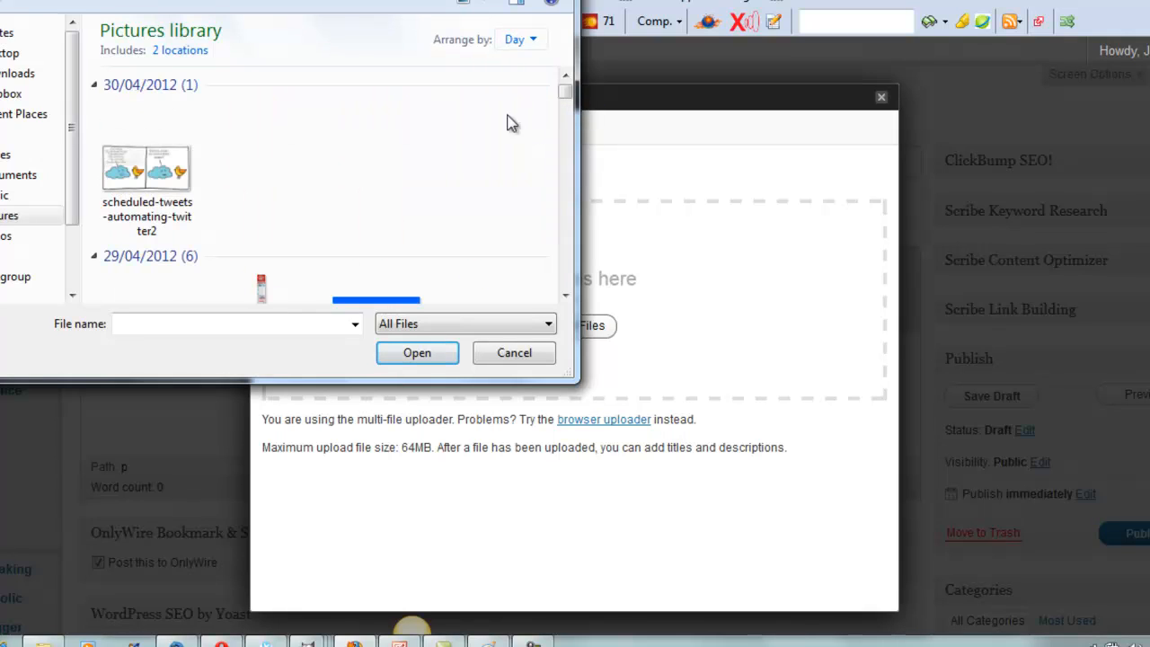
{"action": "left_click", "coordinate": [137, 179]}
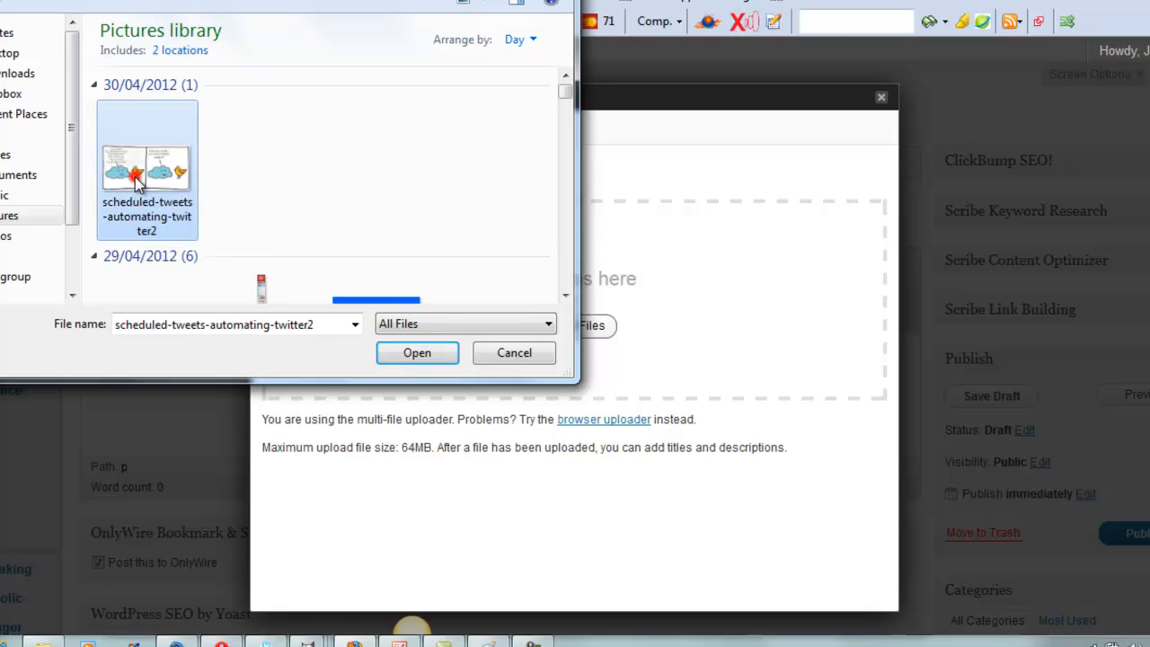
{"action": "left_click", "coordinate": [424, 356]}
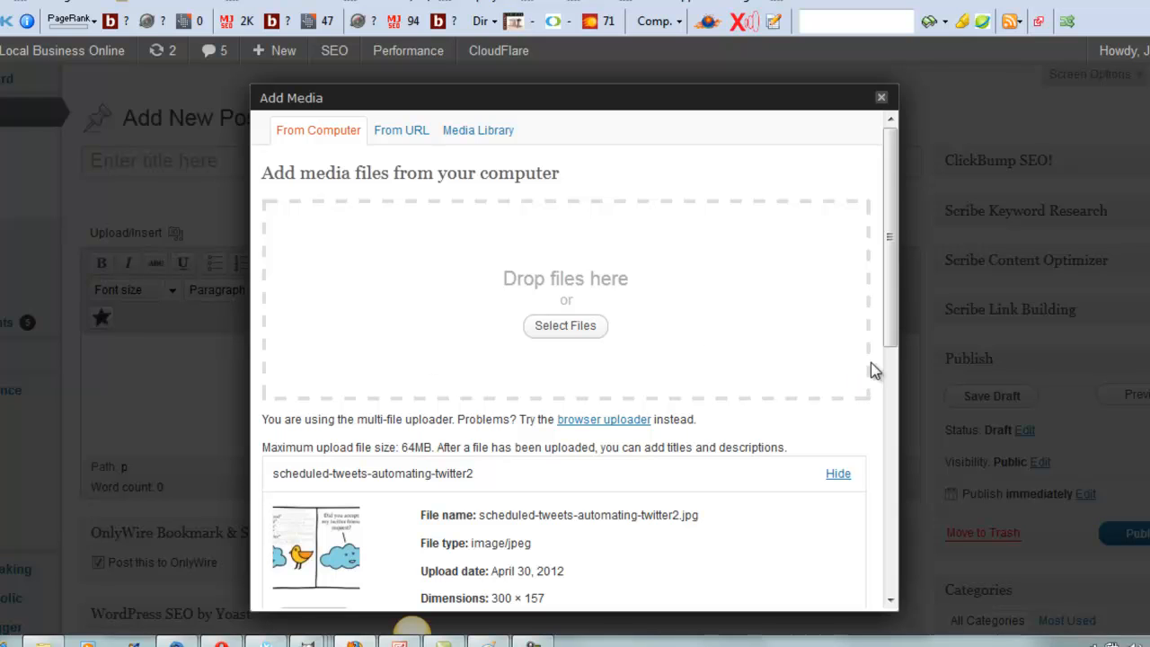
Change the uploaded image's title to "scheduled tweets automating twitter", with spaces instead of hyphens and no trailing 2
{"action": "left_click", "coordinate": [892, 247]}
{"action": "left_click_drag", "start_coordinate": [894, 292], "coordinate": [891, 428]}
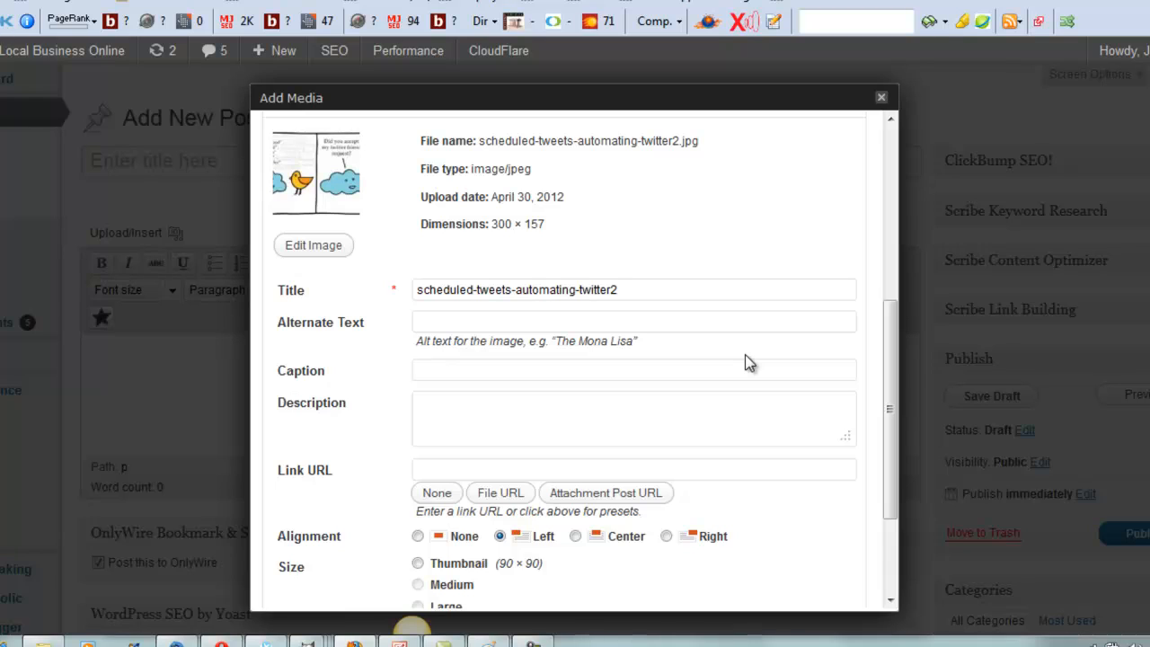
{"action": "left_click", "coordinate": [622, 289]}
{"action": "key", "text": "BackSpace"}
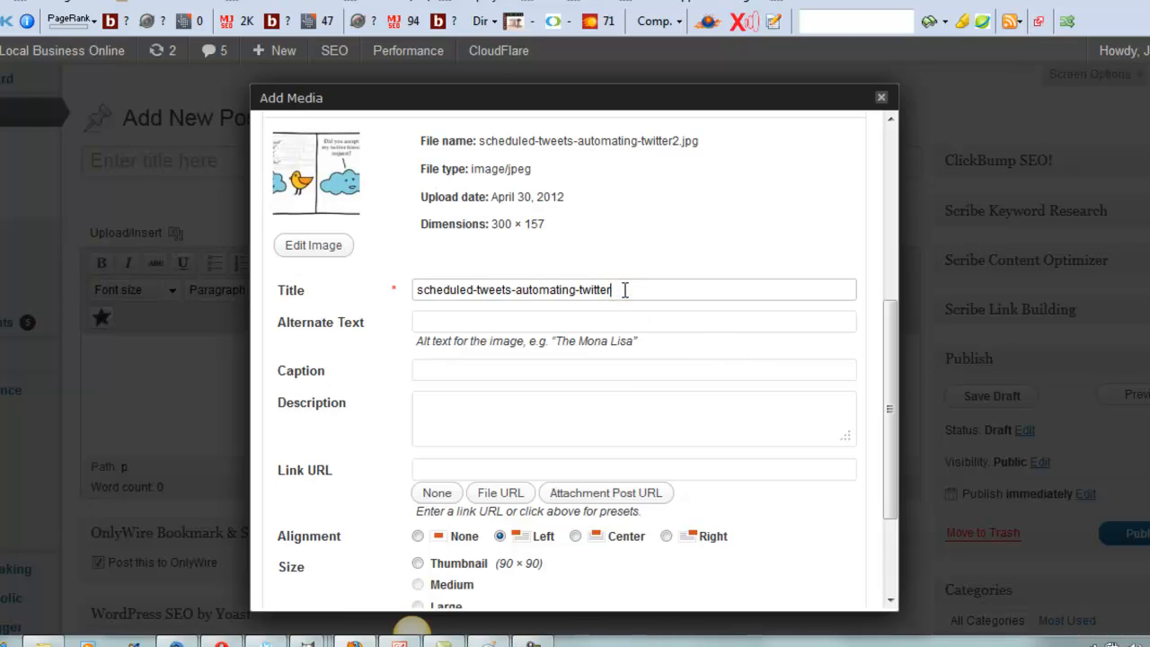
{"action": "left_click", "coordinate": [579, 289]}
{"action": "key", "text": "BackSpace"}
{"action": "left_click", "coordinate": [516, 292]}
{"action": "key", "text": "BackSpace"}
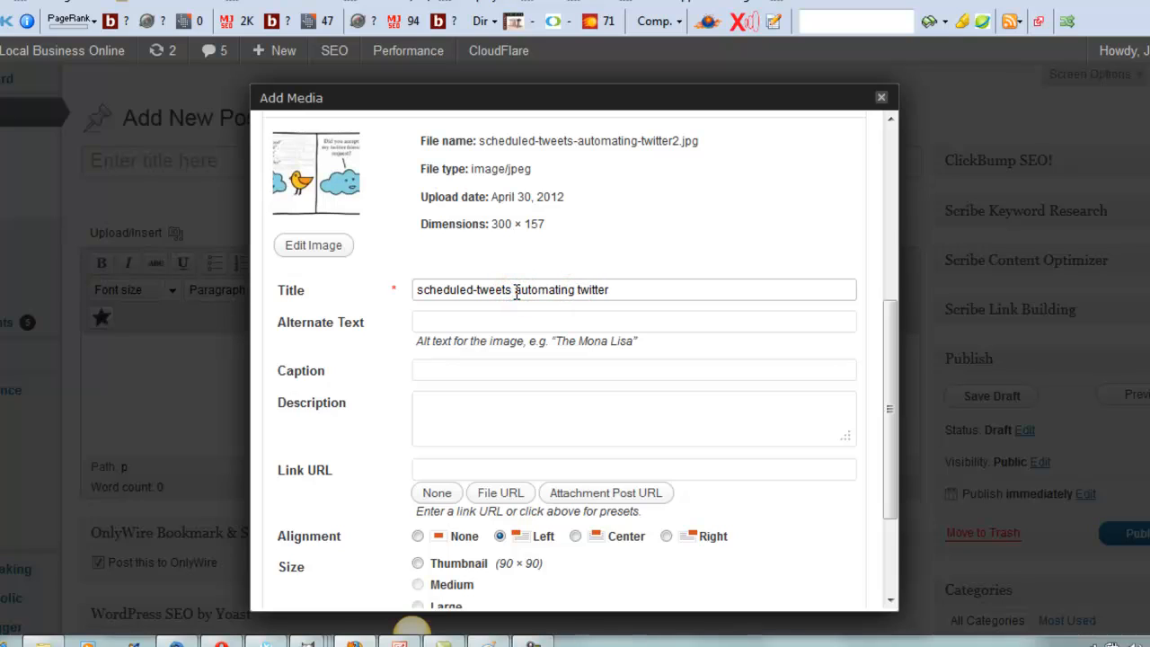
{"action": "left_click", "coordinate": [475, 290]}
{"action": "key", "text": "BackSpace"}
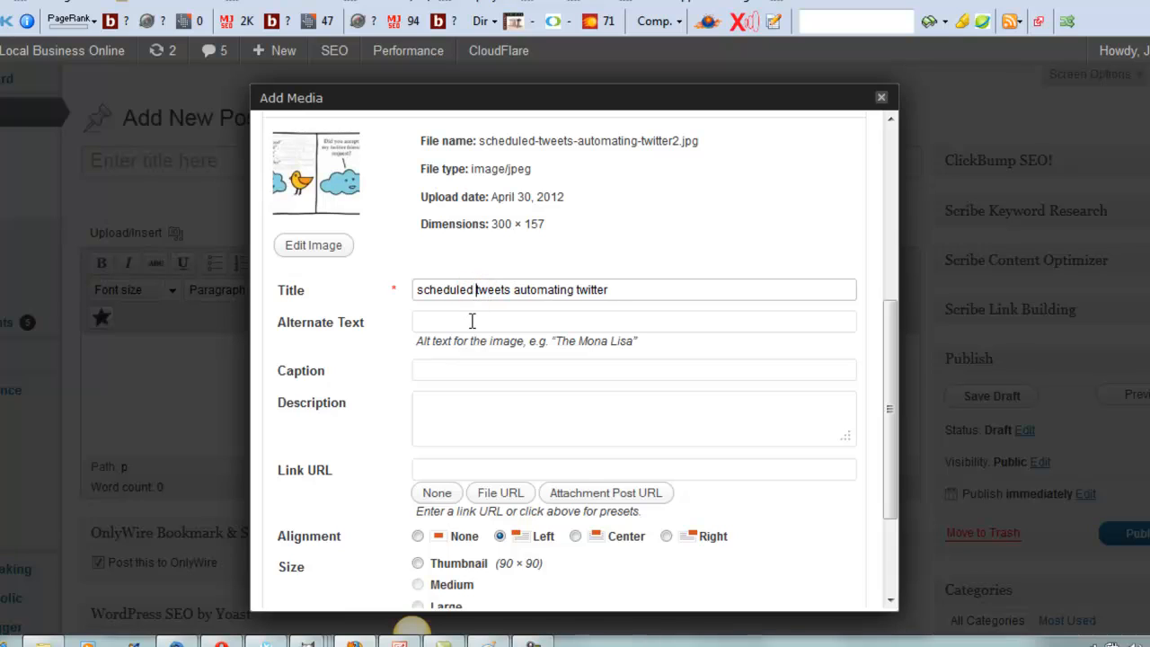
Enter "scheduled tweets" as the image's alternate text, leaving the caption and description empty
{"action": "left_click", "coordinate": [470, 322]}
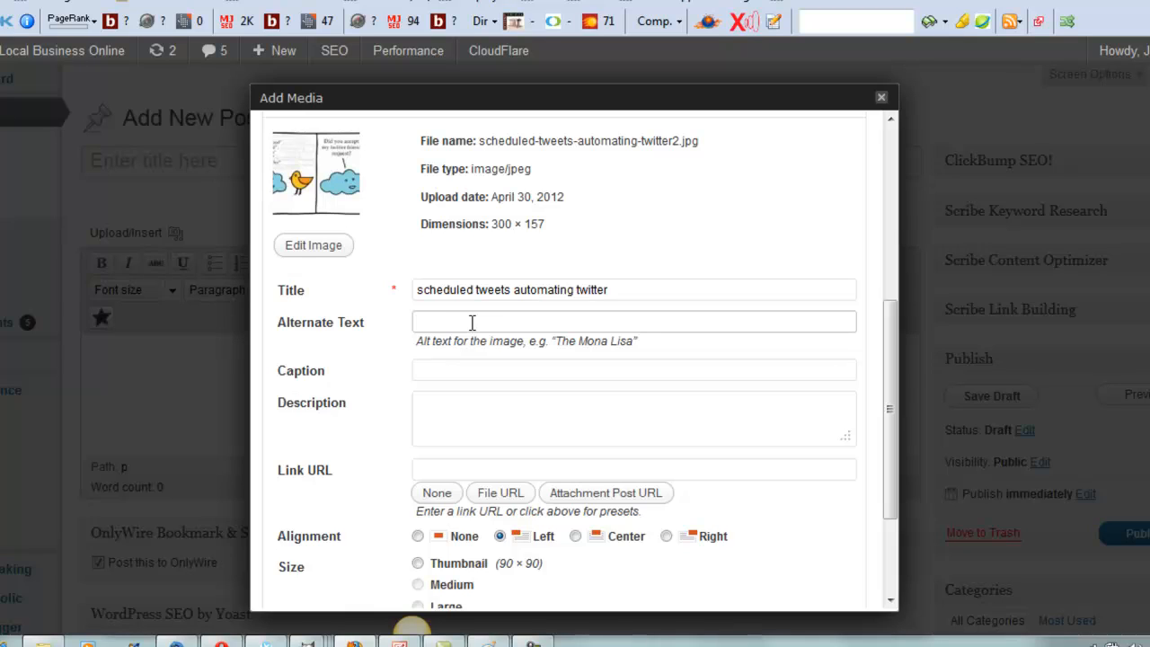
{"action": "type", "text": "scheduled tweets"}
{"action": "left_click", "coordinate": [445, 365]}
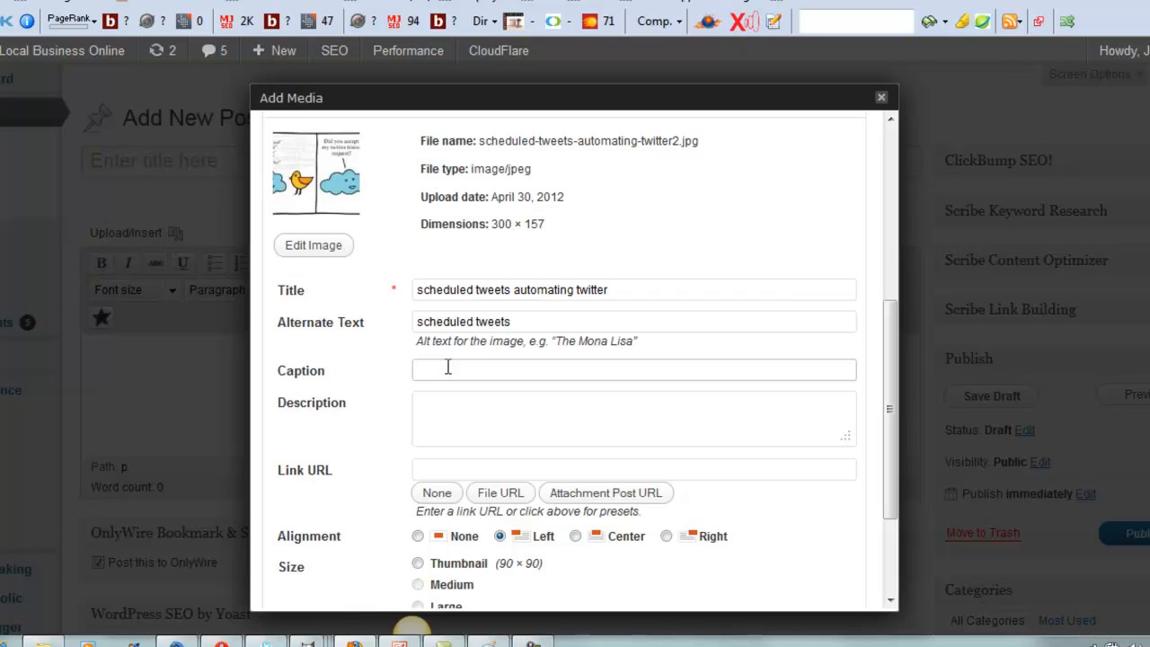
{"action": "left_click", "coordinate": [484, 427]}
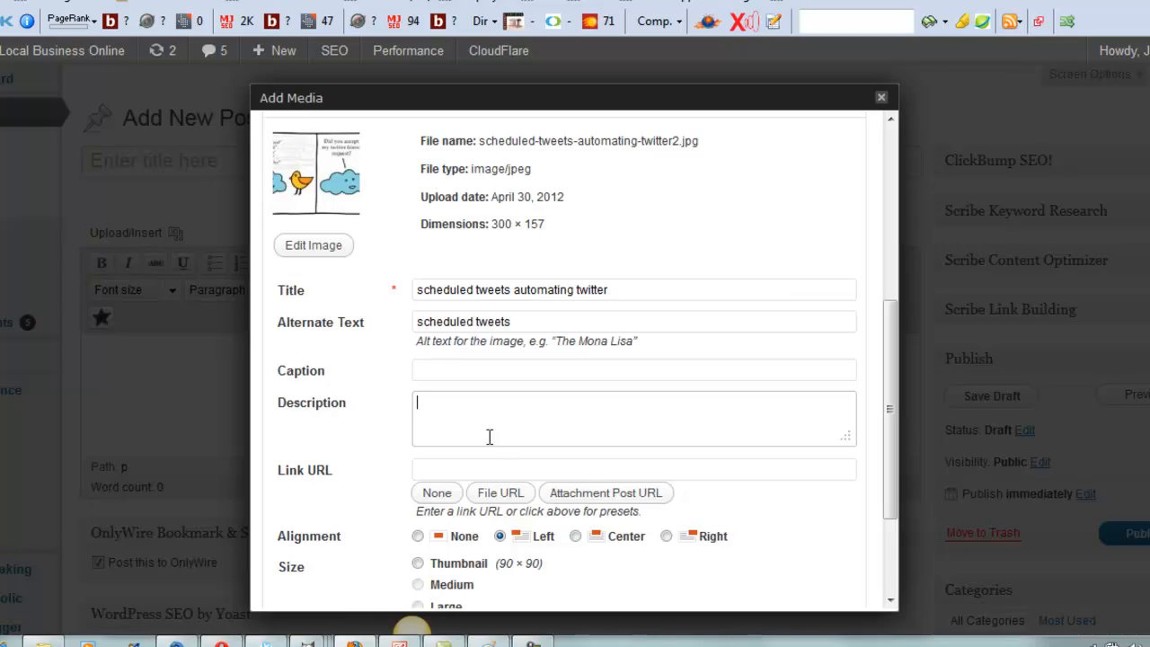
Try the file URL as the image's link, and clear the link URL again
{"action": "left_click", "coordinate": [486, 464]}
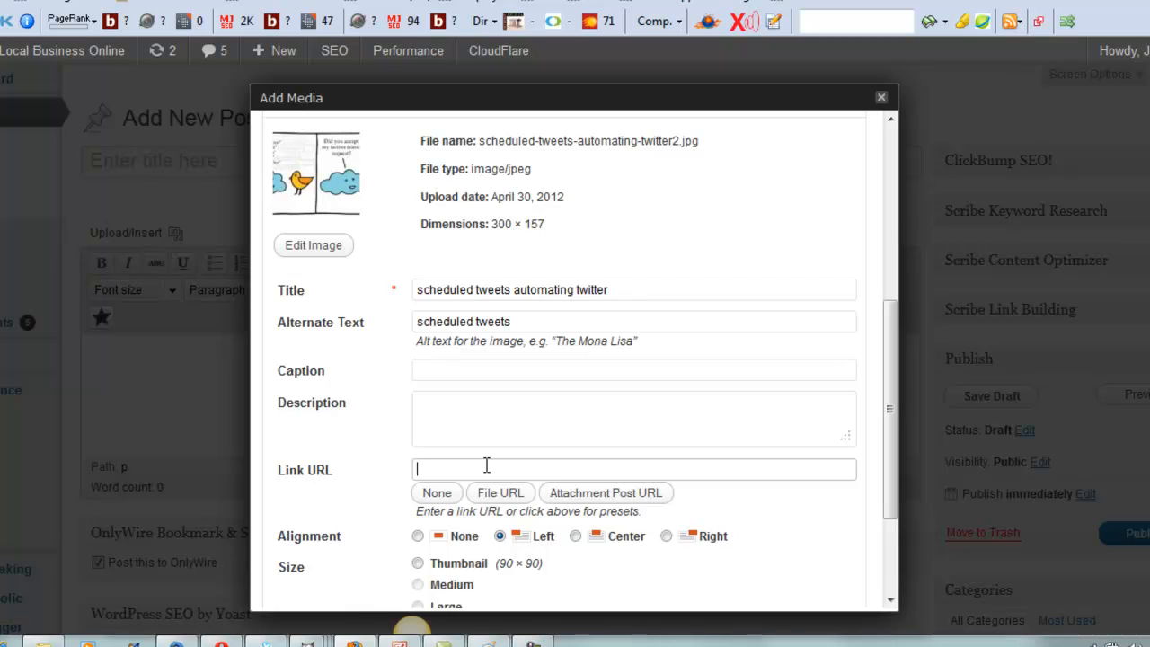
{"action": "left_click", "coordinate": [500, 494]}
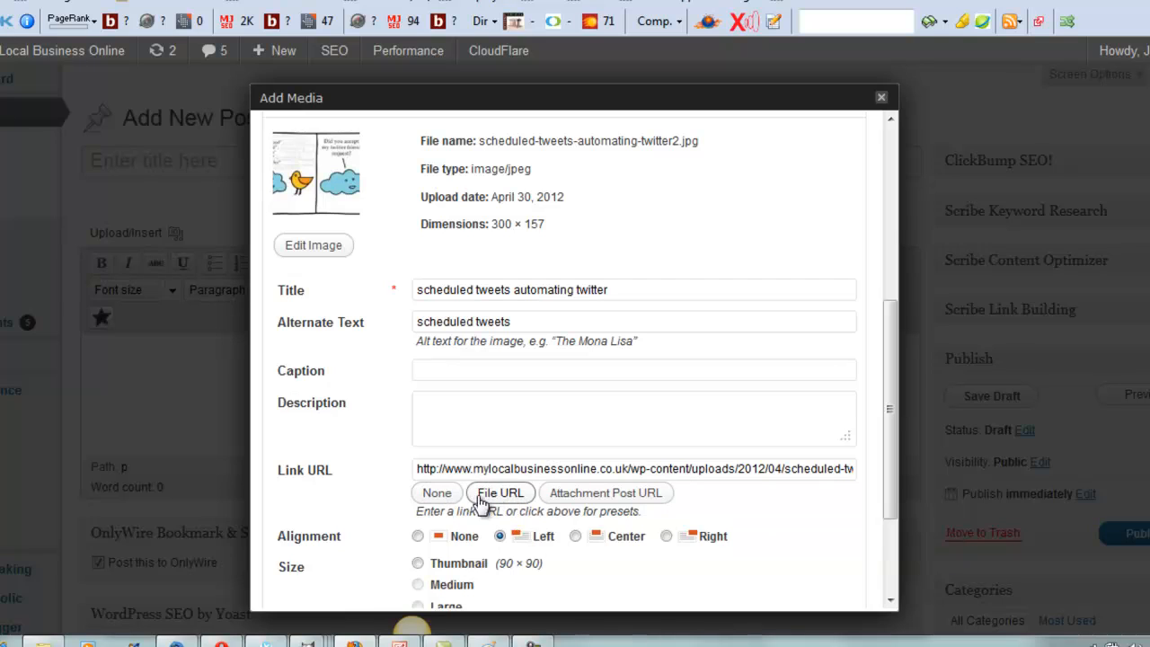
{"action": "left_click", "coordinate": [438, 493]}
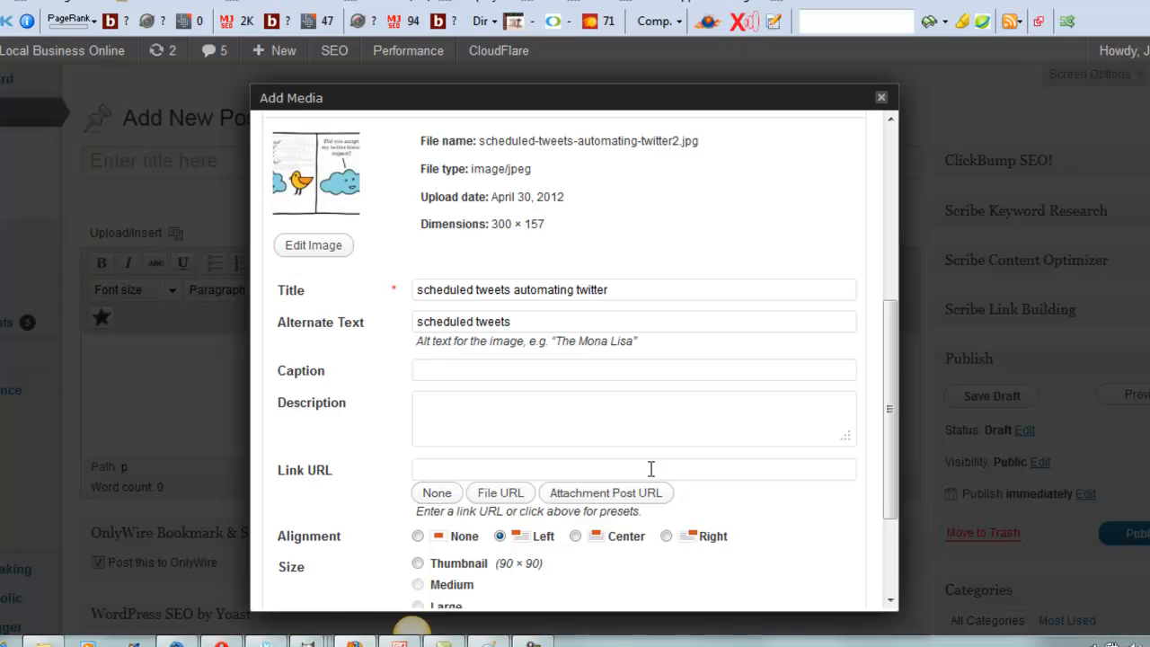
Insert the image into the post at full size (300 × 157) and look over the inserted picture
{"action": "left_click_drag", "start_coordinate": [890, 427], "coordinate": [887, 530]}
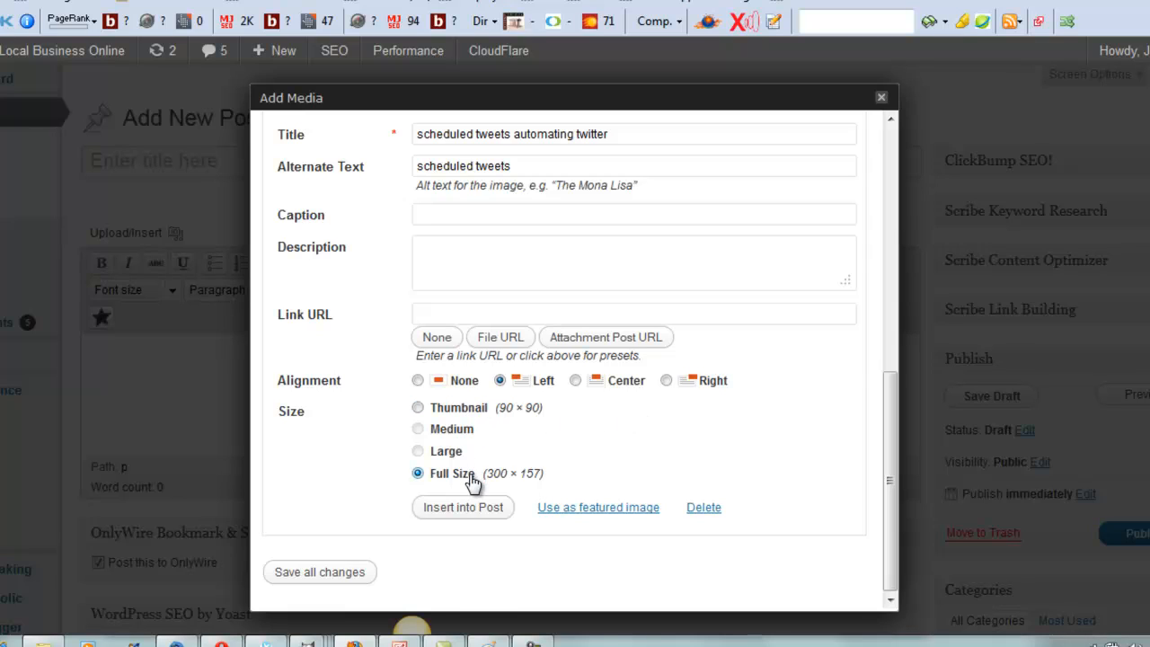
{"action": "left_click", "coordinate": [418, 408]}
{"action": "left_click", "coordinate": [418, 473]}
{"action": "left_click", "coordinate": [464, 512]}
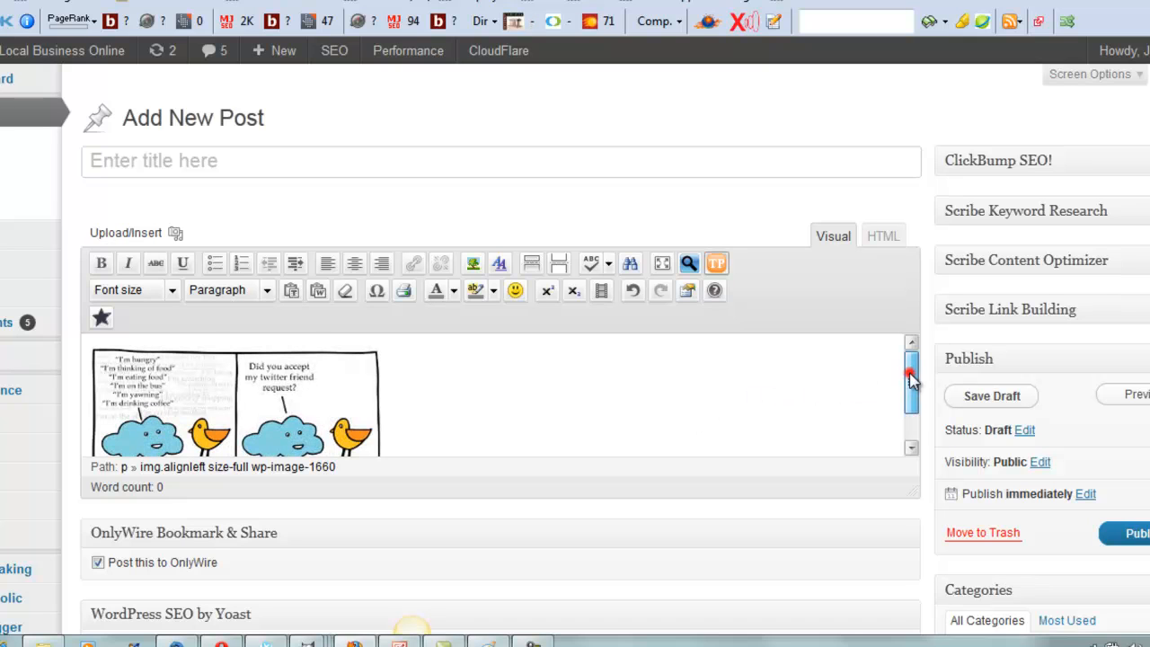
{"action": "left_click_drag", "start_coordinate": [911, 384], "coordinate": [910, 430]}
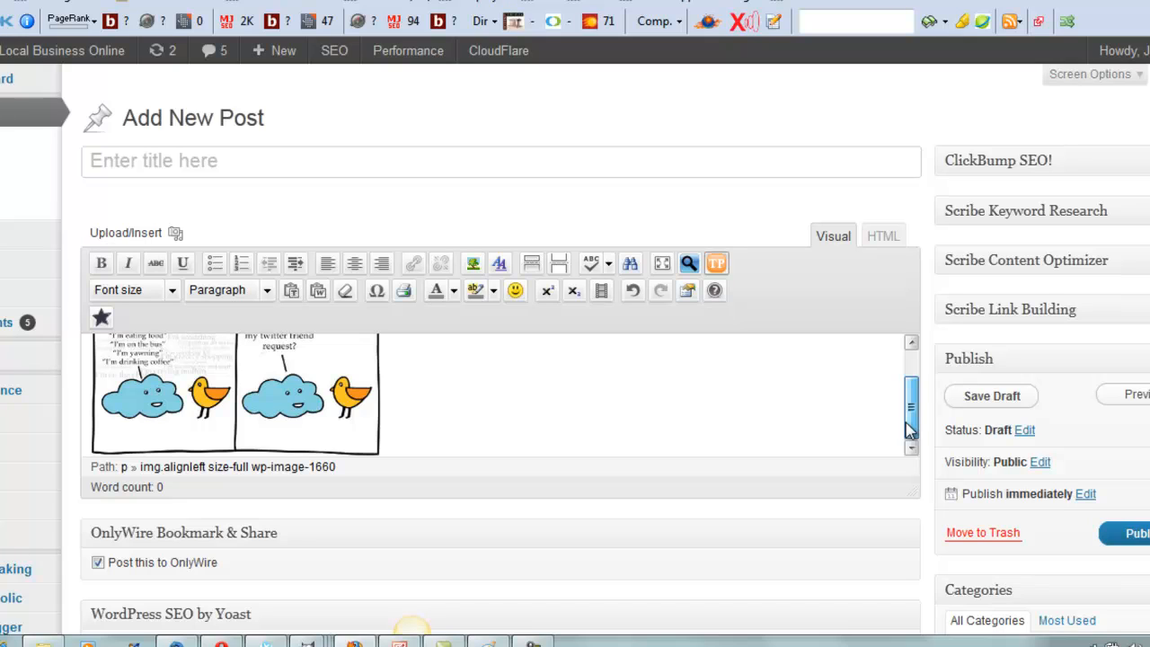